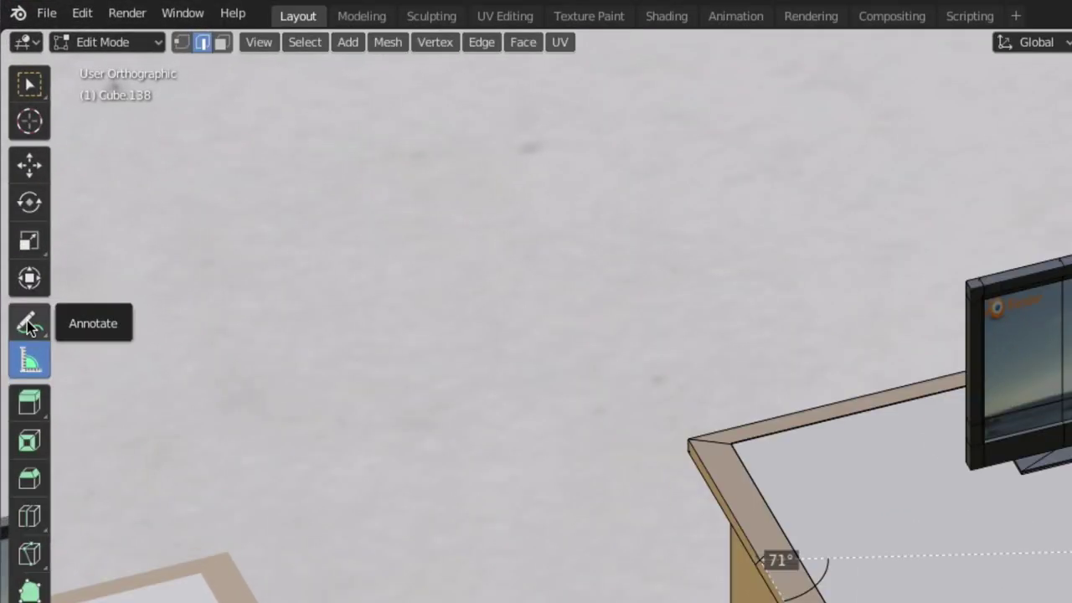
Step: Choose plain freehand Annotate from the toolbar's annotation tool flyout
{"action": "left_click", "coordinate": [27, 325]}
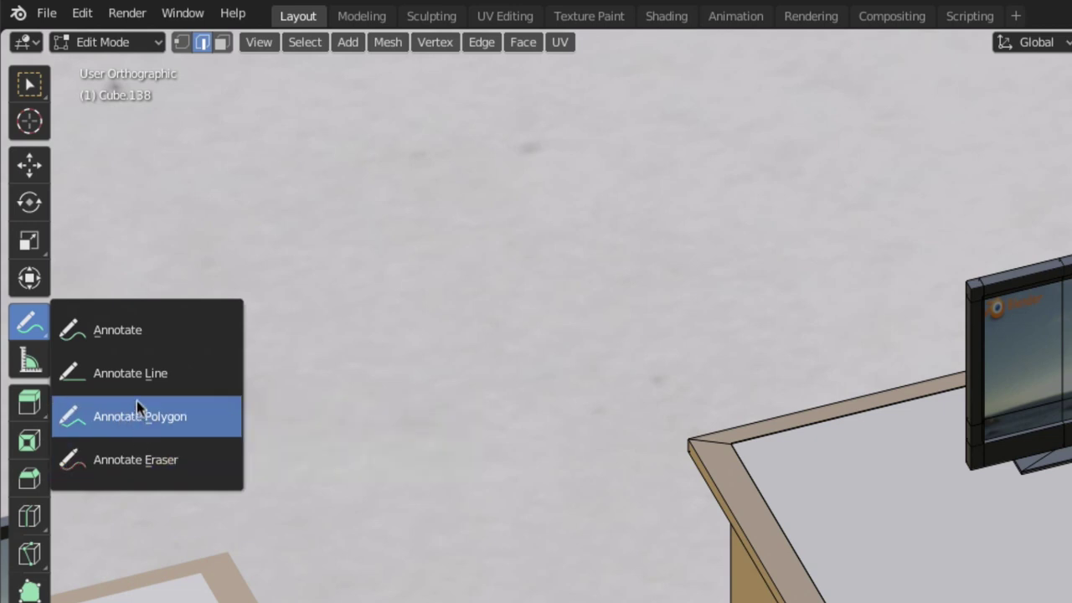
{"action": "left_click", "coordinate": [136, 333]}
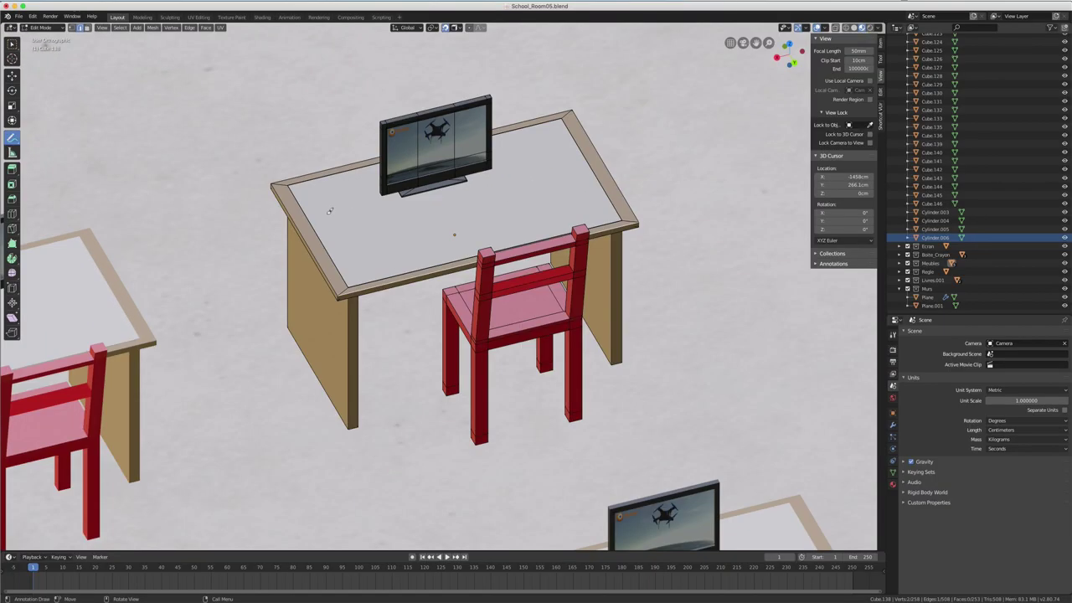
Step: Draw two wavy blue freehand annotation strokes across the desk top beside the monitor
{"action": "mouse_move", "coordinate": [281, 222]}
{"action": "left_mouse_down"}
{"action": "mouse_move", "coordinate": [466, 215]}
{"action": "mouse_move", "coordinate": [481, 229]}
{"action": "left_mouse_up"}
{"action": "left_click", "coordinate": [14, 138]}
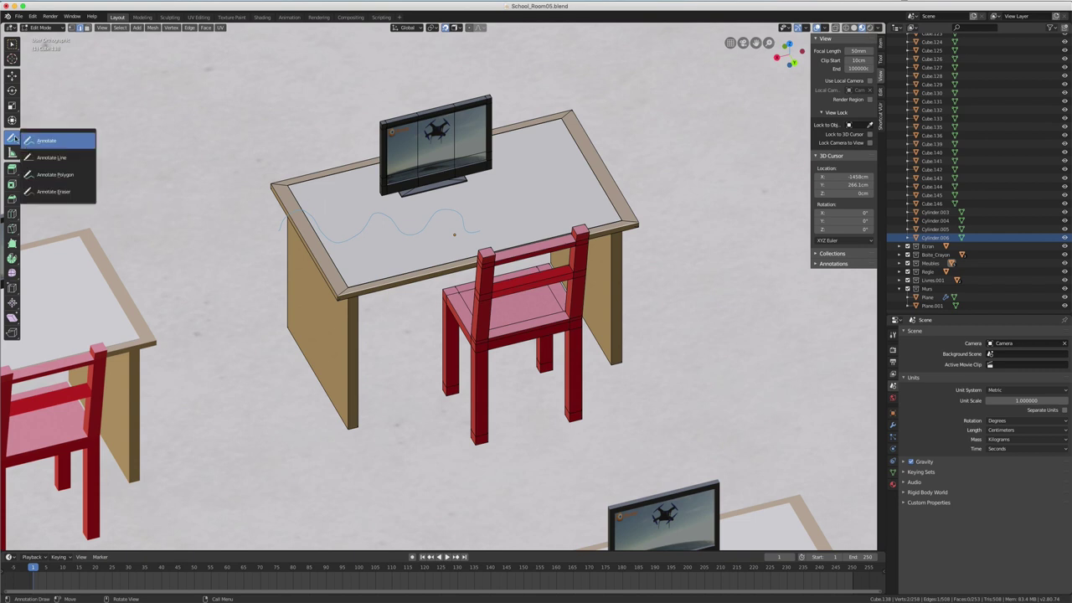
{"action": "left_click", "coordinate": [48, 141]}
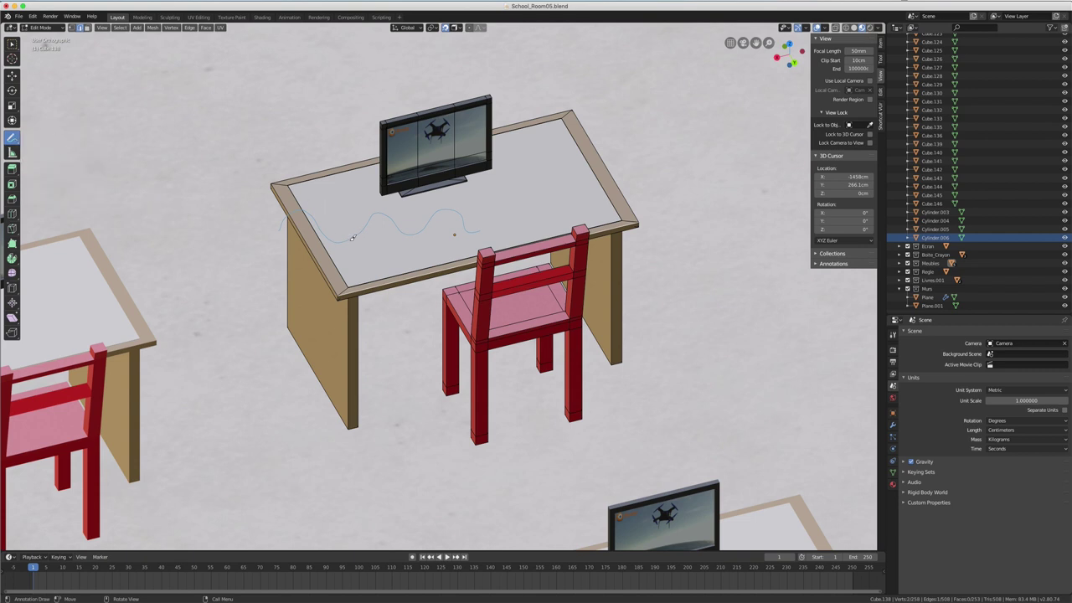
{"action": "left_click_drag", "start_coordinate": [352, 256], "coordinate": [411, 243]}
{"action": "mouse_move", "coordinate": [551, 169]}
{"action": "middle_mouse_down"}
{"action": "mouse_move", "coordinate": [476, 237]}
{"action": "mouse_move", "coordinate": [480, 267]}
{"action": "middle_mouse_up"}
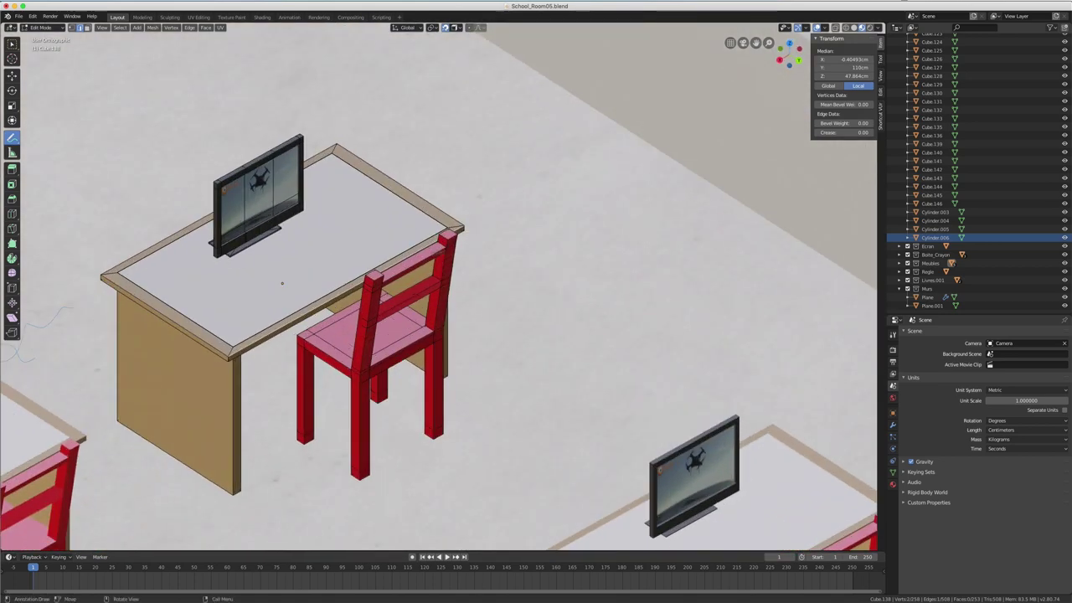
{"action": "scroll", "coordinate": [479, 268], "scroll_direction": "up", "scroll_amount": 3}
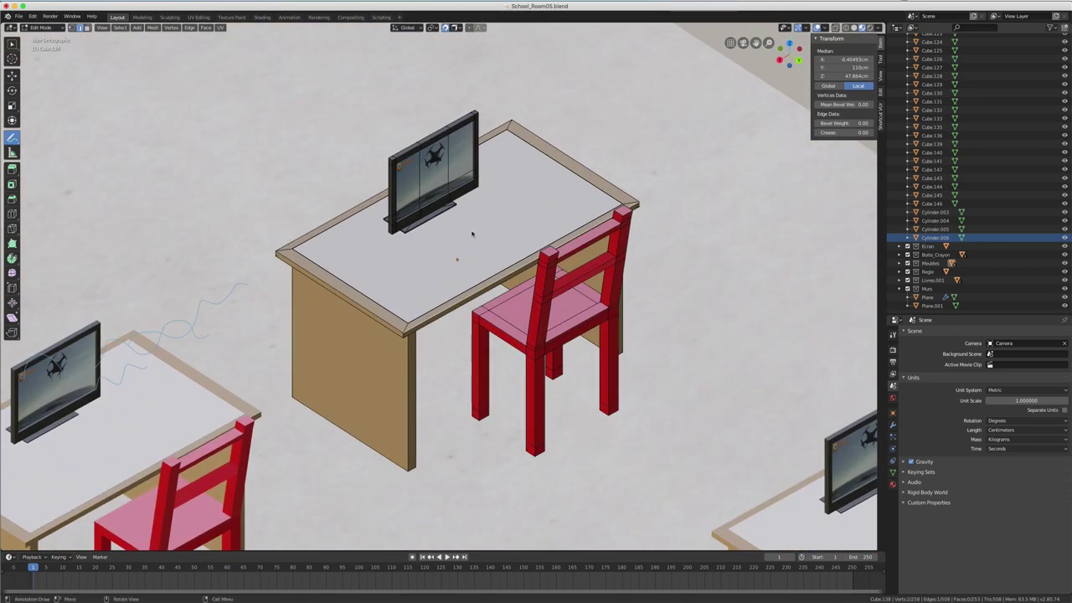
Step: Start a new General scene, discarding the classroom file's unsaved changes
{"action": "left_click", "coordinate": [18, 16]}
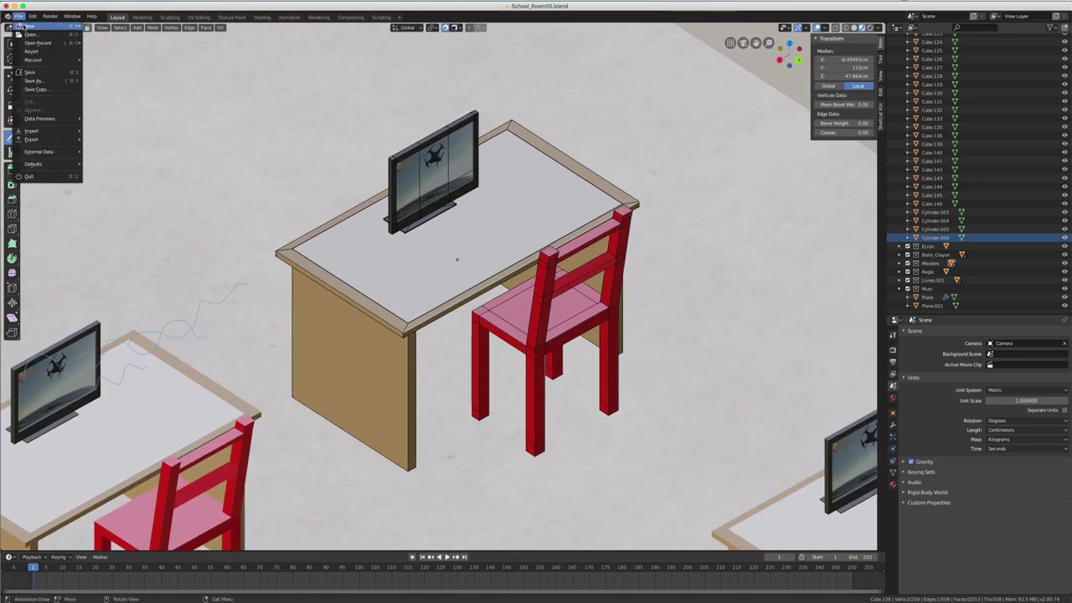
{"action": "left_click", "coordinate": [102, 28]}
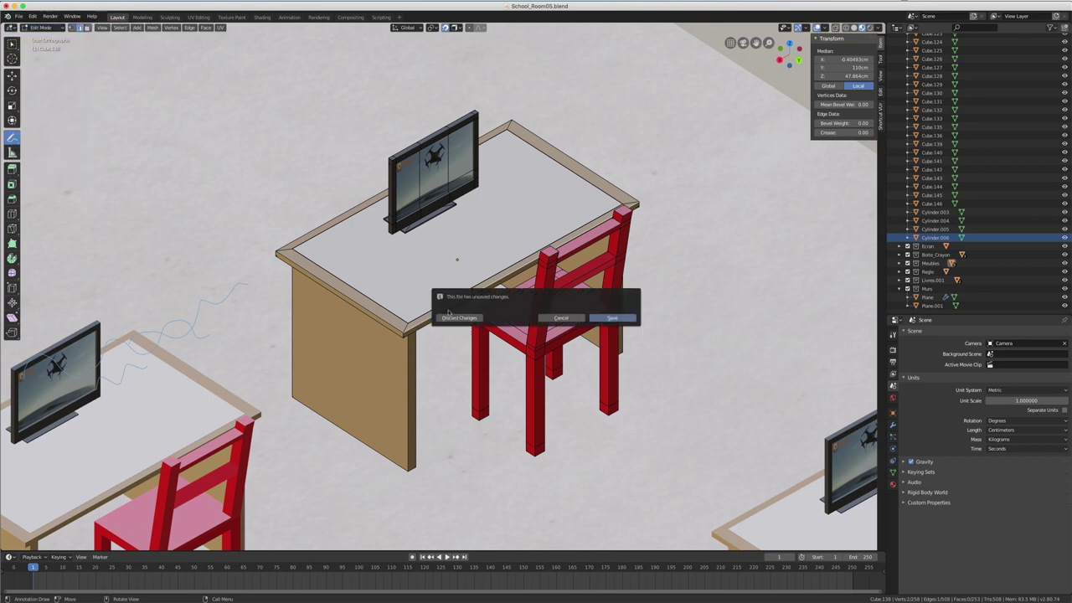
{"action": "key", "text": "Return"}
Step: Switch to freehand Annotate and move the view in close on the cube's front face
{"action": "middle_click_drag", "start_coordinate": [453, 285], "coordinate": [474, 293]}
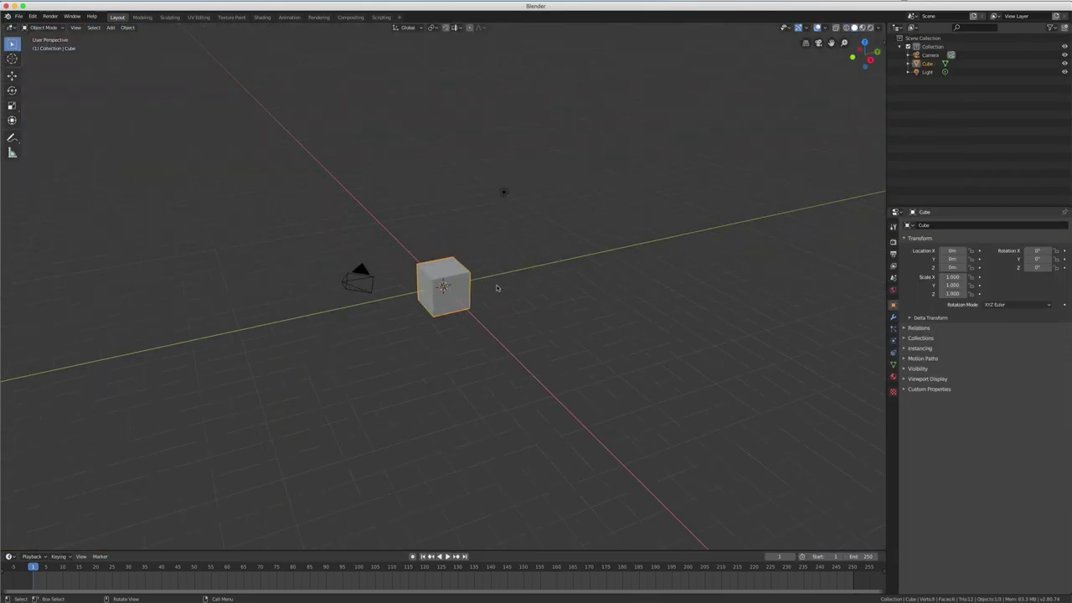
{"action": "scroll", "coordinate": [474, 293], "scroll_direction": "up", "scroll_amount": 5}
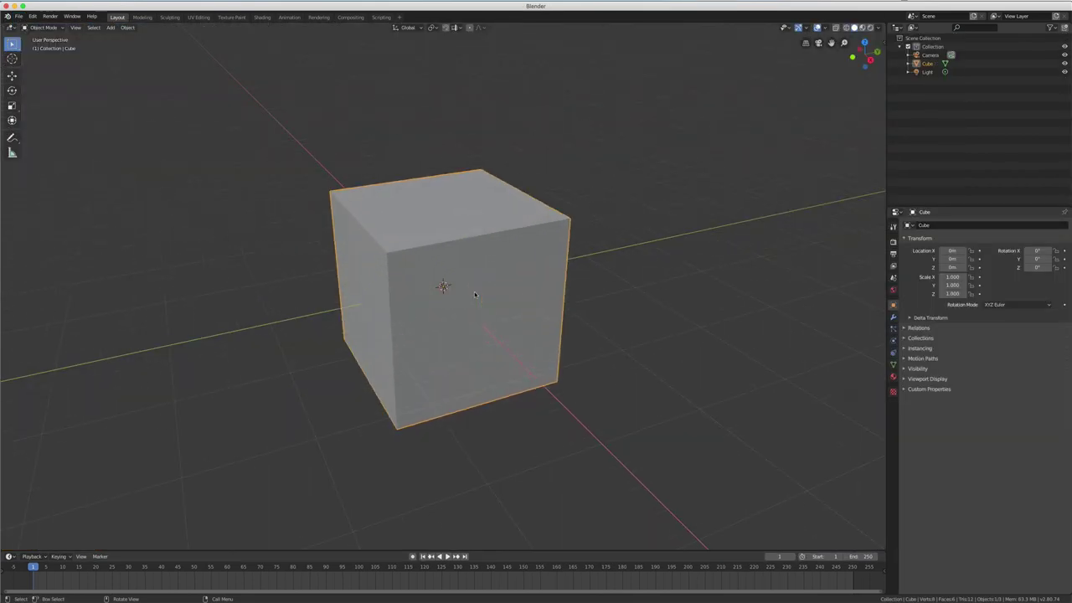
{"action": "left_click", "coordinate": [12, 138]}
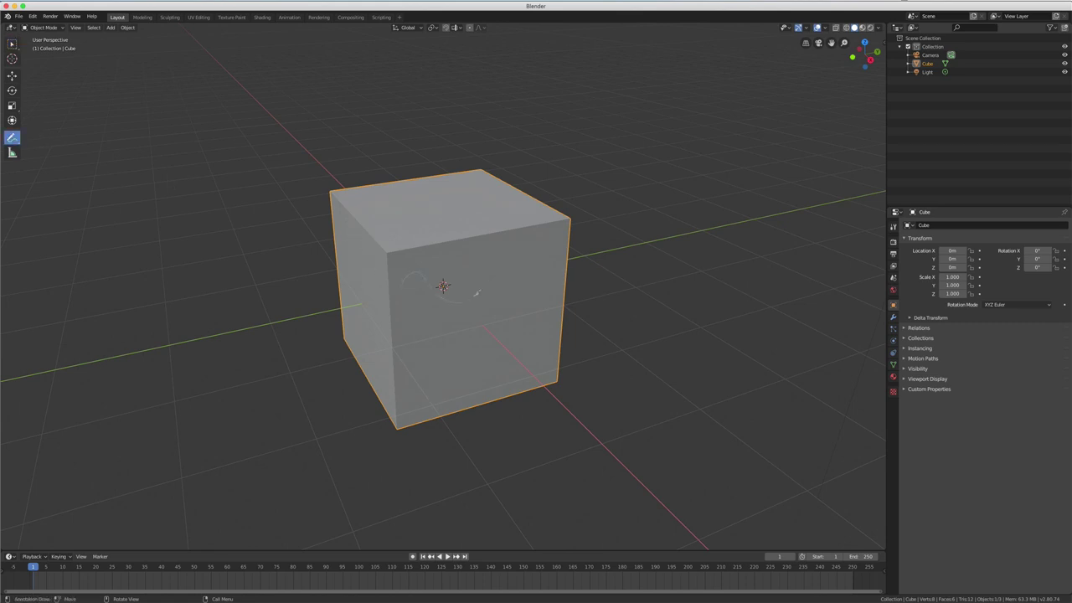
{"action": "mouse_move", "coordinate": [601, 247]}
{"action": "middle_mouse_down"}
{"action": "mouse_move", "coordinate": [517, 244]}
{"action": "mouse_move", "coordinate": [461, 274]}
{"action": "middle_mouse_up"}
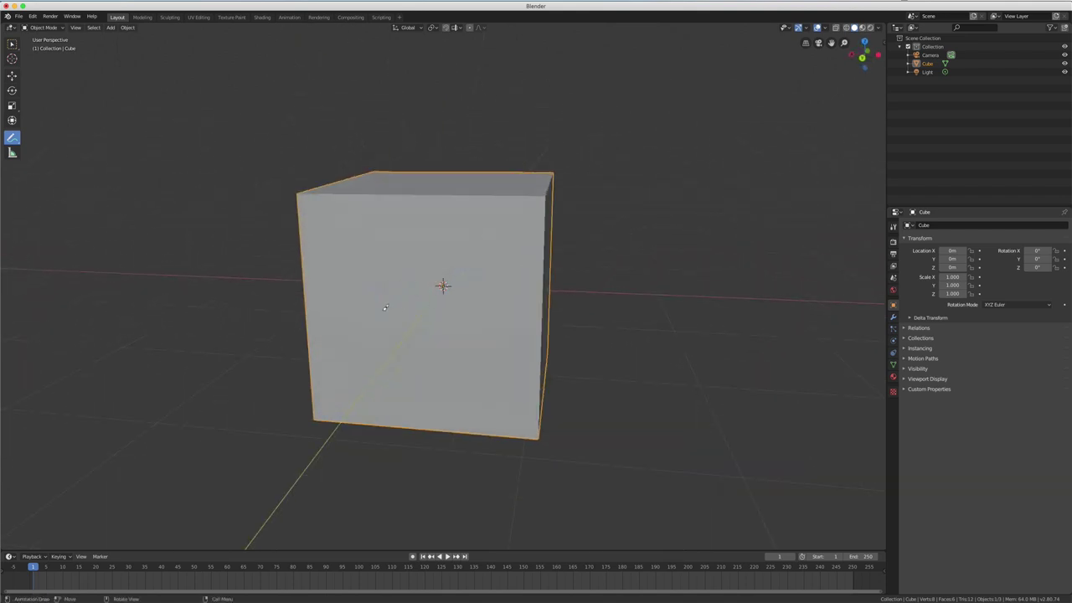
{"action": "mouse_move", "coordinate": [343, 250]}
{"action": "middle_mouse_down"}
{"action": "mouse_move", "coordinate": [438, 280]}
{"action": "mouse_move", "coordinate": [471, 247]}
{"action": "mouse_move", "coordinate": [448, 244]}
{"action": "middle_mouse_up"}
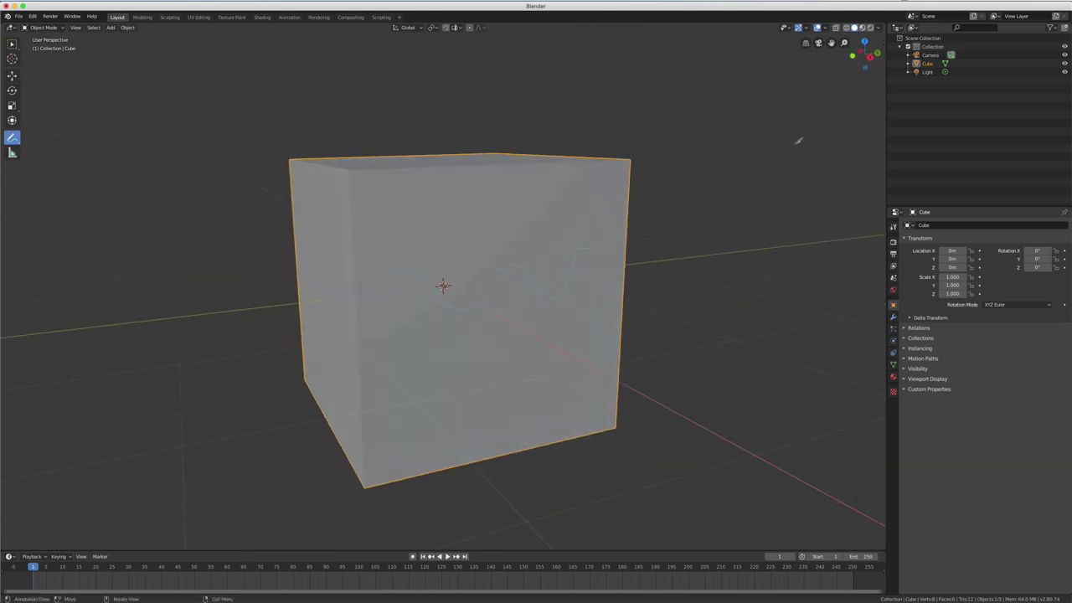
Step: Recolour the Note annotation layer from blue to green in the sidebar's Tool settings
{"action": "key", "text": "n"}
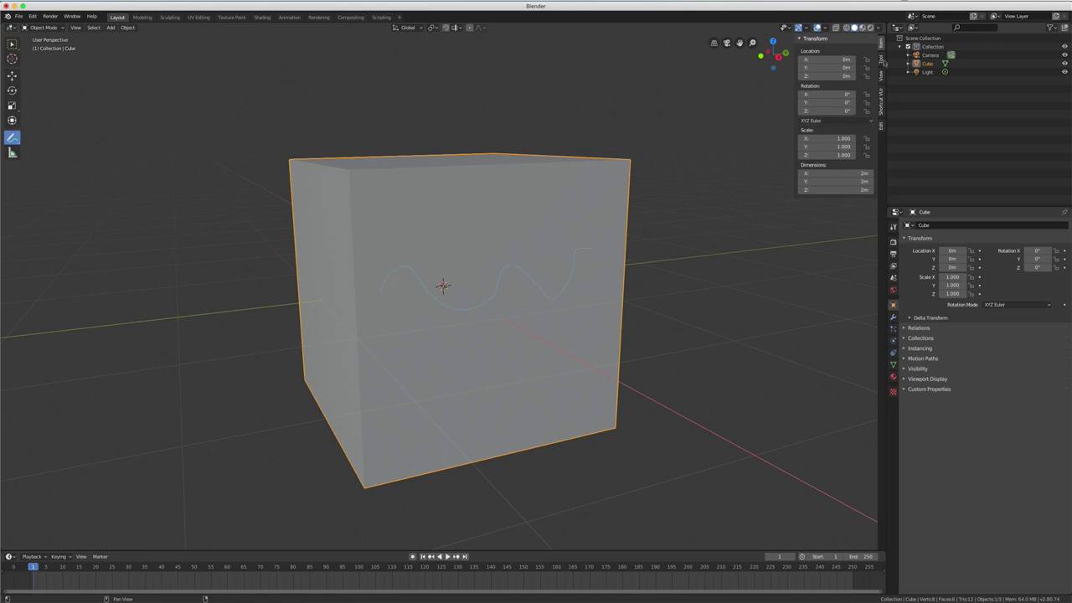
{"action": "left_click", "coordinate": [880, 59]}
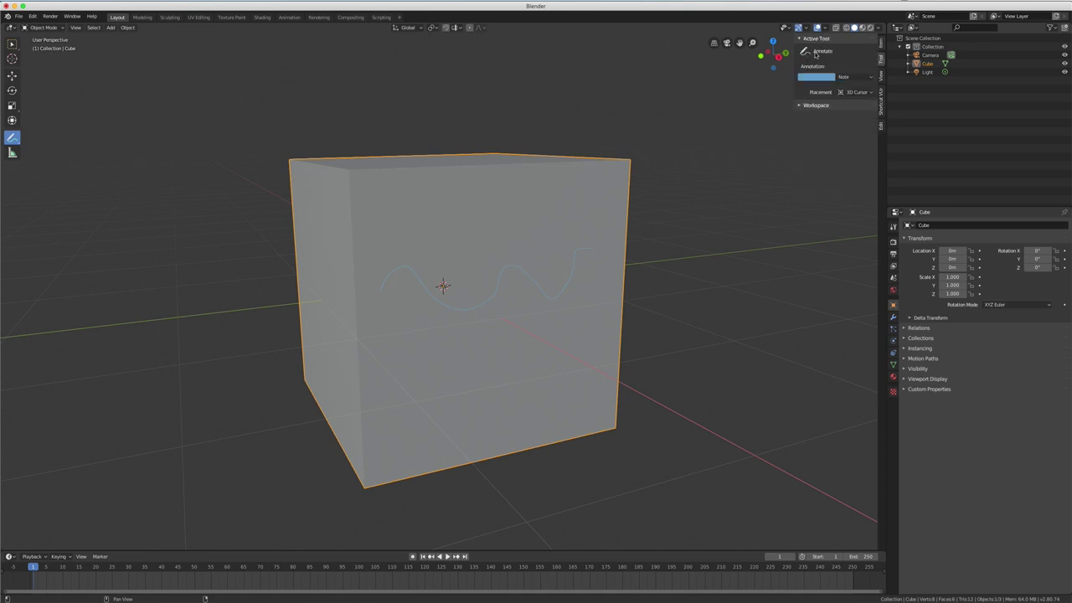
{"action": "left_click", "coordinate": [831, 76]}
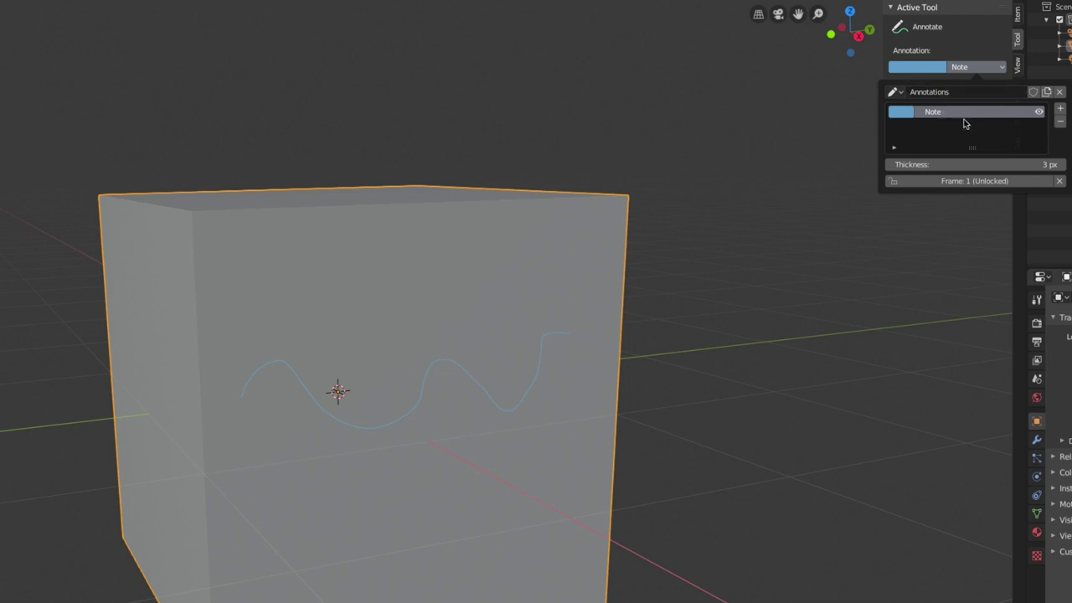
{"action": "left_click", "coordinate": [915, 69]}
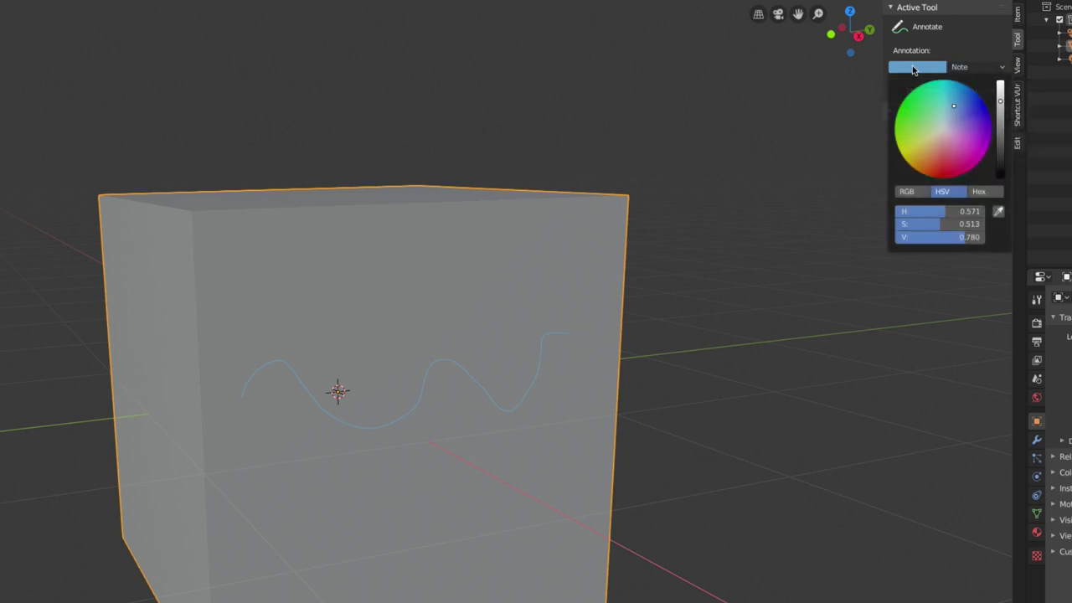
{"action": "left_click_drag", "start_coordinate": [935, 112], "coordinate": [900, 111]}
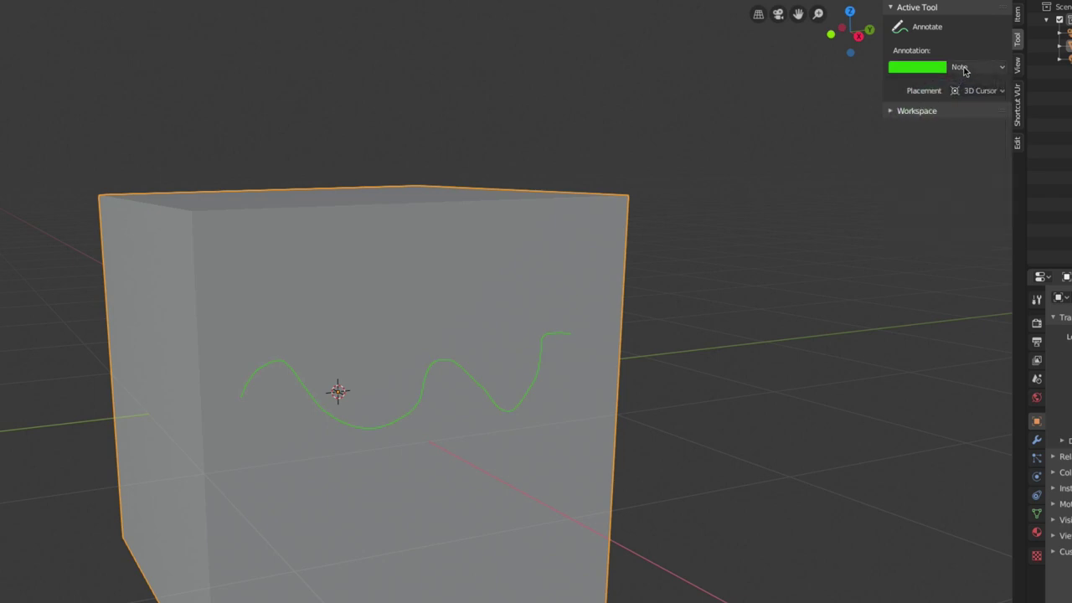
{"action": "left_click", "coordinate": [963, 70]}
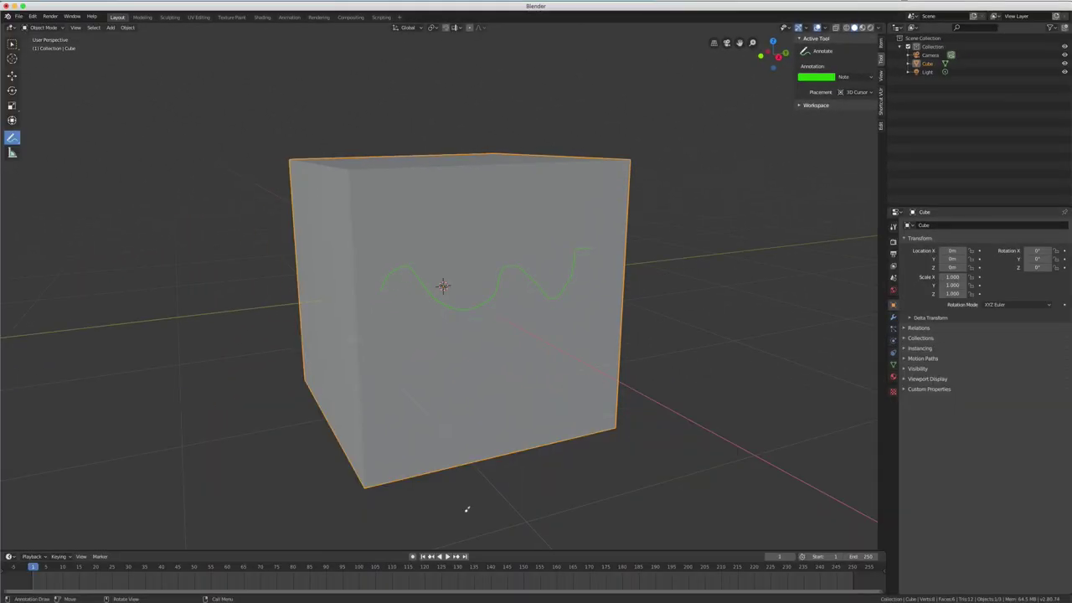
Step: Enlarge the timeline, play and stop the animation, and switch to front orthographic view
{"action": "left_click_drag", "start_coordinate": [453, 545], "coordinate": [451, 452]}
{"action": "key", "text": "space"}
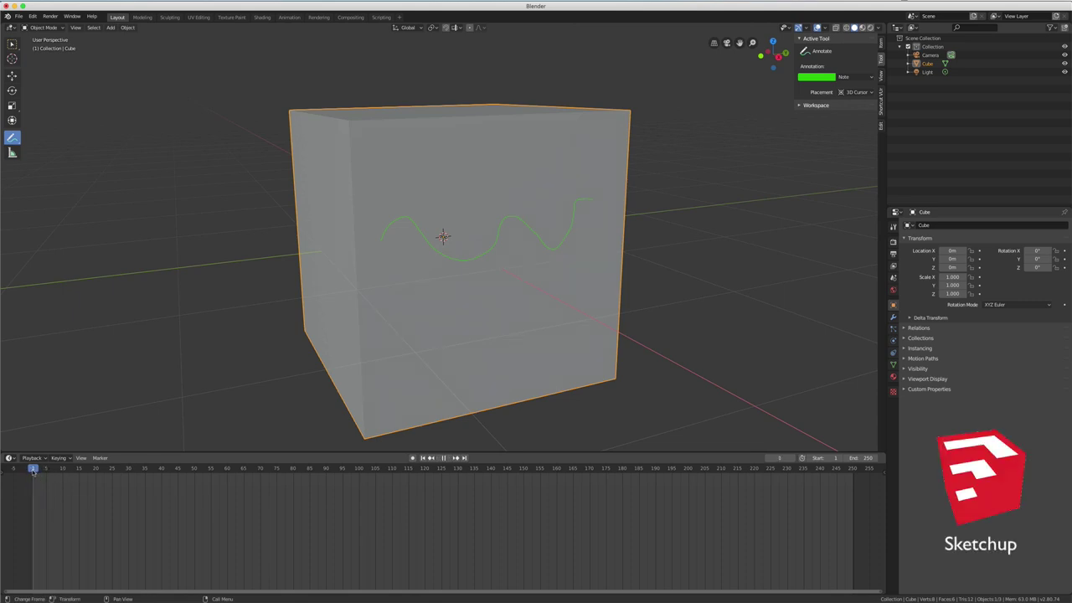
{"action": "key", "text": "space"}
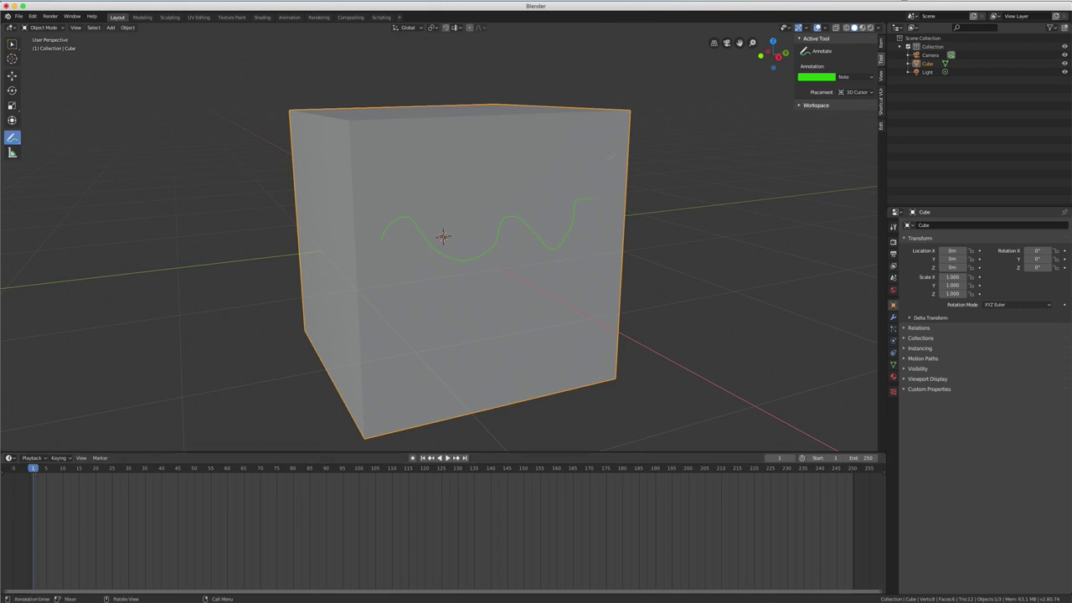
{"action": "middle_click_drag", "start_coordinate": [508, 218], "coordinate": [477, 186]}
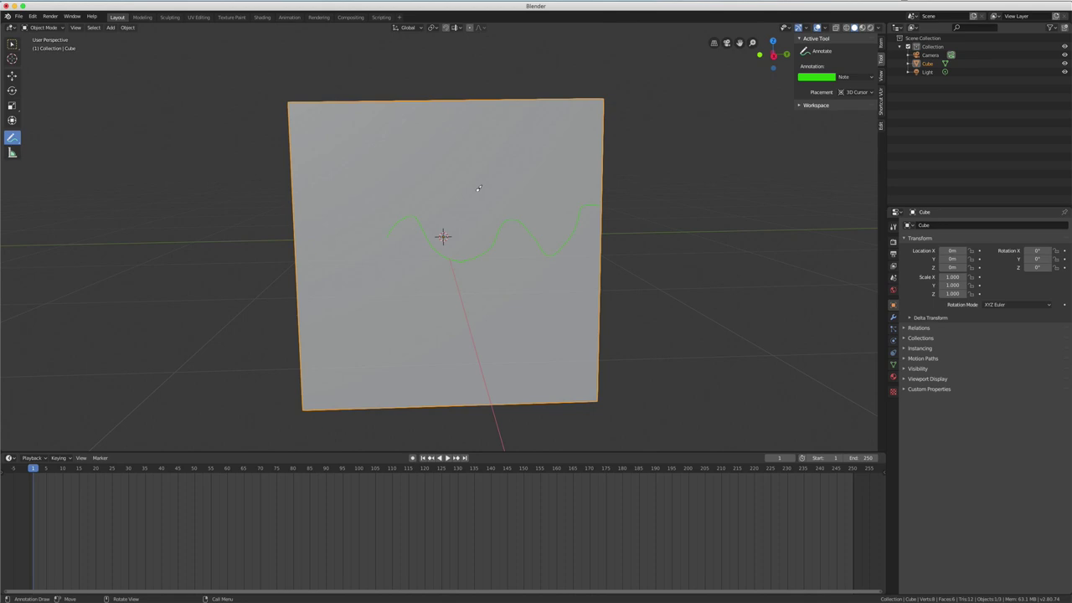
{"action": "key", "text": "KP_1"}
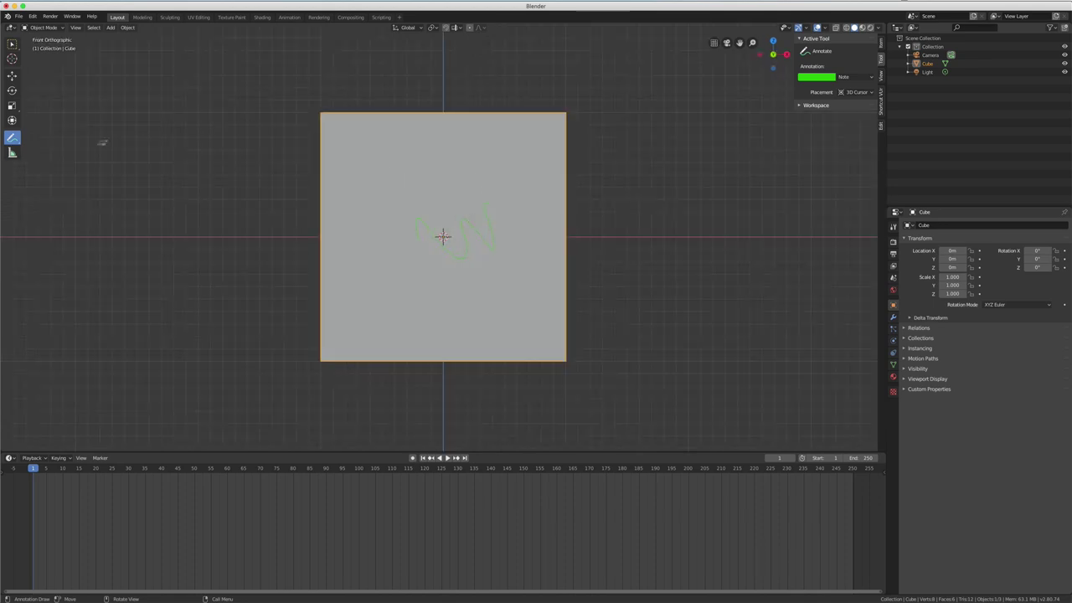
Step: Erase the stray green annotation dot and return to freehand Annotate
{"action": "left_click_drag", "start_coordinate": [12, 137], "coordinate": [52, 191]}
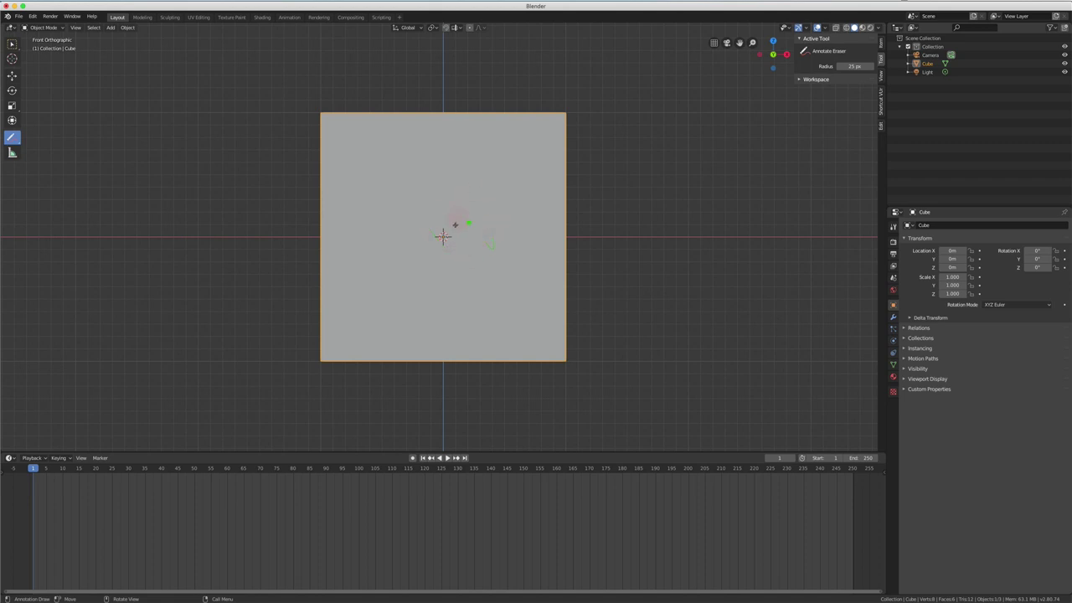
{"action": "mouse_move", "coordinate": [454, 224]}
{"action": "left_mouse_down"}
{"action": "mouse_move", "coordinate": [458, 233]}
{"action": "mouse_move", "coordinate": [397, 220]}
{"action": "left_mouse_up"}
{"action": "left_click_drag", "start_coordinate": [13, 140], "coordinate": [42, 140]}
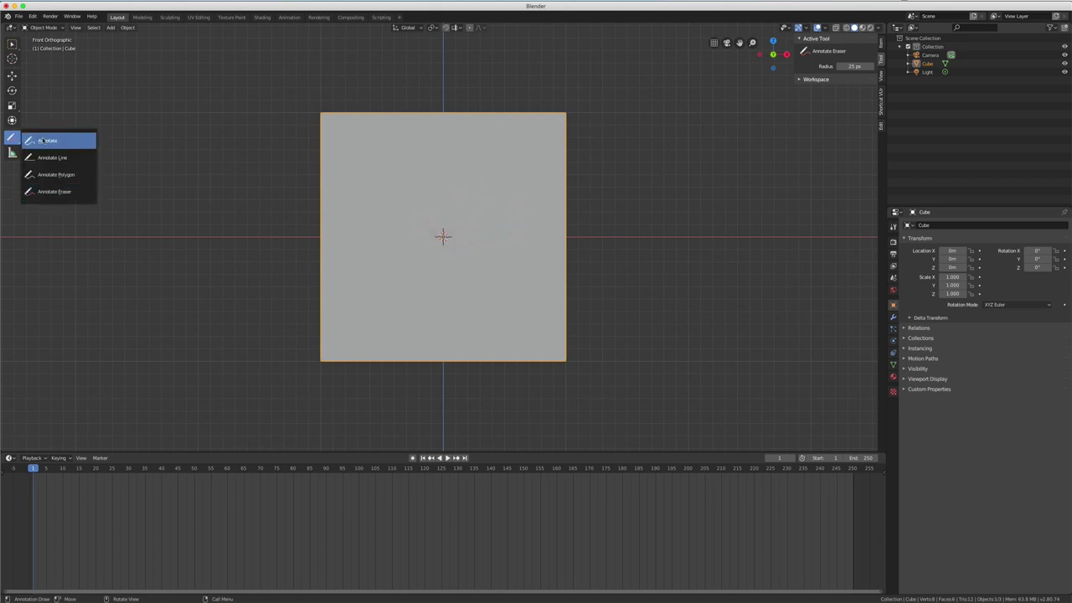
{"action": "left_click", "coordinate": [42, 141]}
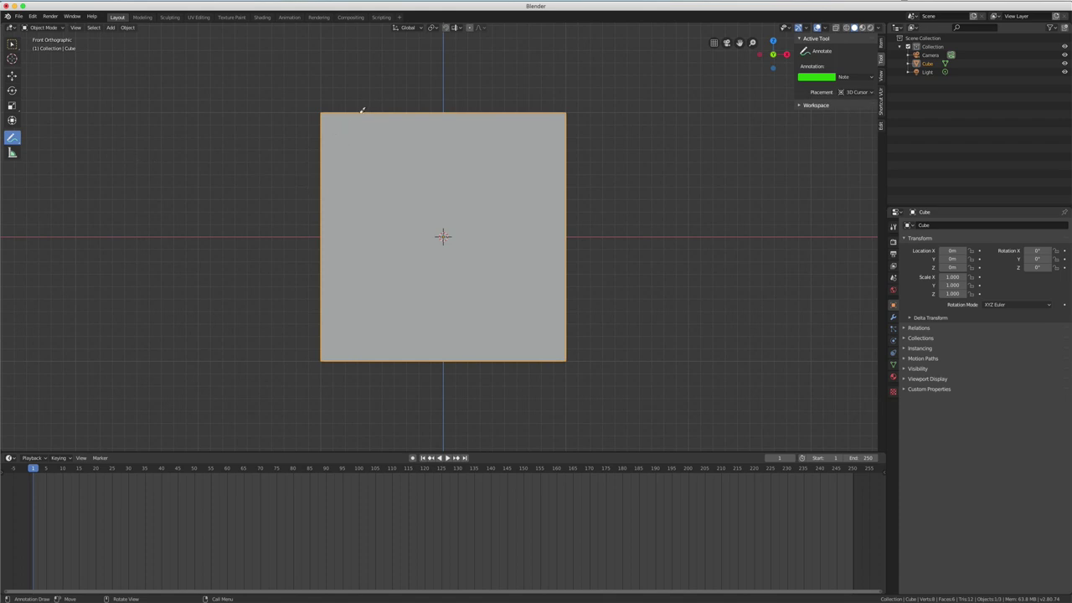
{"action": "left_click_drag", "start_coordinate": [370, 91], "coordinate": [283, 164]}
{"action": "left_click_drag", "start_coordinate": [508, 92], "coordinate": [546, 131]}
{"action": "left_click_drag", "start_coordinate": [330, 335], "coordinate": [356, 375]}
{"action": "mouse_move", "coordinate": [314, 263]}
{"action": "middle_mouse_down"}
{"action": "mouse_move", "coordinate": [324, 255]}
{"action": "mouse_move", "coordinate": [290, 242]}
{"action": "mouse_move", "coordinate": [234, 242]}
{"action": "mouse_move", "coordinate": [214, 261]}
{"action": "middle_mouse_up"}
{"action": "mouse_move", "coordinate": [536, 250]}
{"action": "middle_mouse_down"}
{"action": "mouse_move", "coordinate": [508, 251]}
{"action": "mouse_move", "coordinate": [437, 224]}
{"action": "middle_mouse_up"}
{"action": "scroll", "coordinate": [453, 240], "scroll_direction": "down", "scroll_amount": 5}
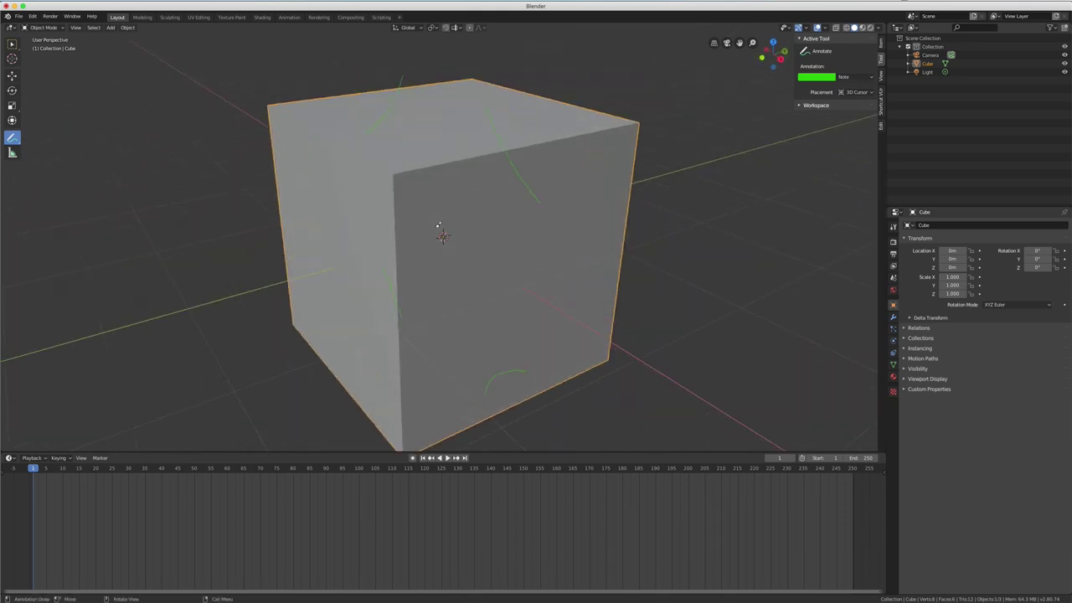
{"action": "key", "text": "KP_1"}
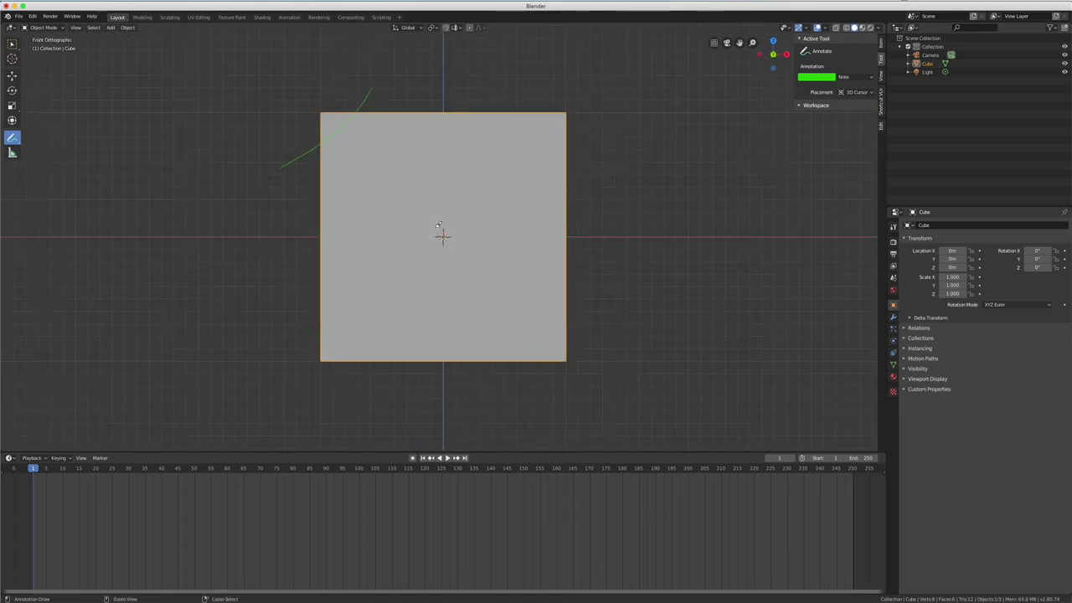
{"action": "key", "text": "ctrl+z"}
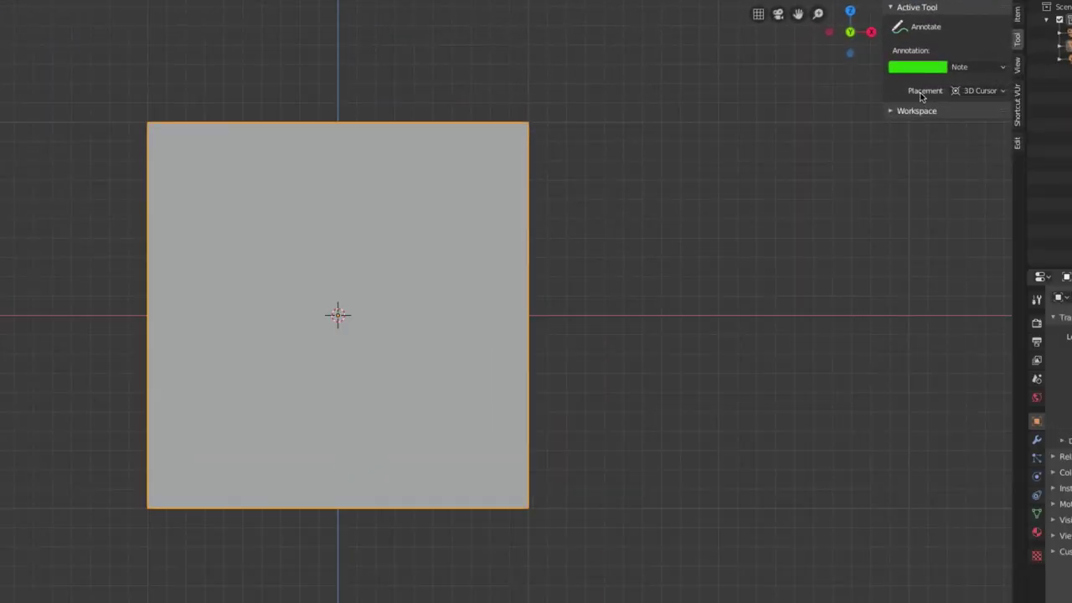
Step: Set stroke placement to Surface and draw green curves around the cube's four corners
{"action": "left_click", "coordinate": [973, 91]}
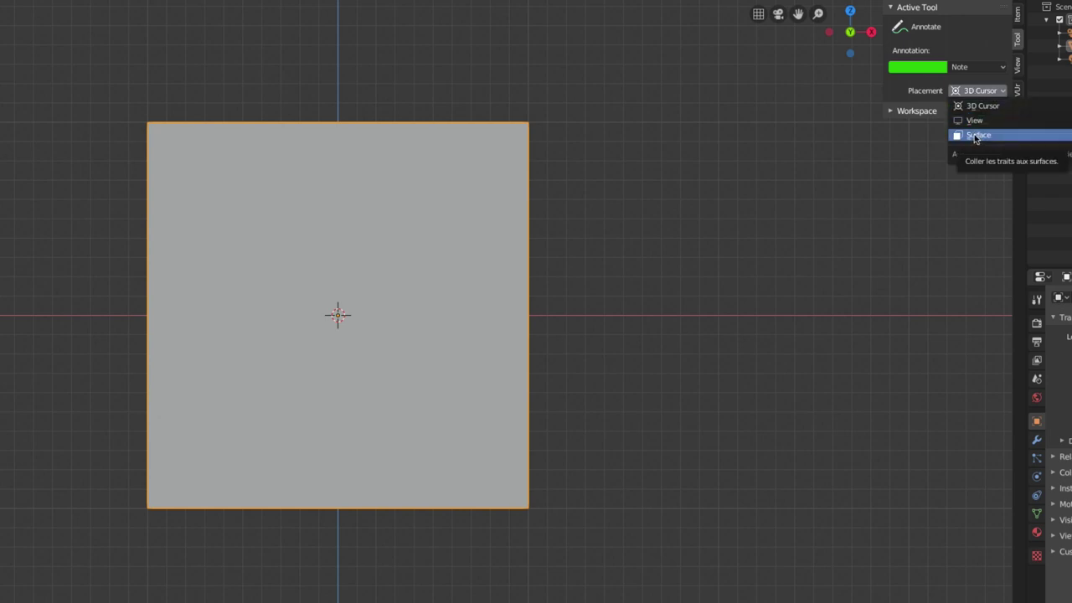
{"action": "left_click", "coordinate": [977, 137]}
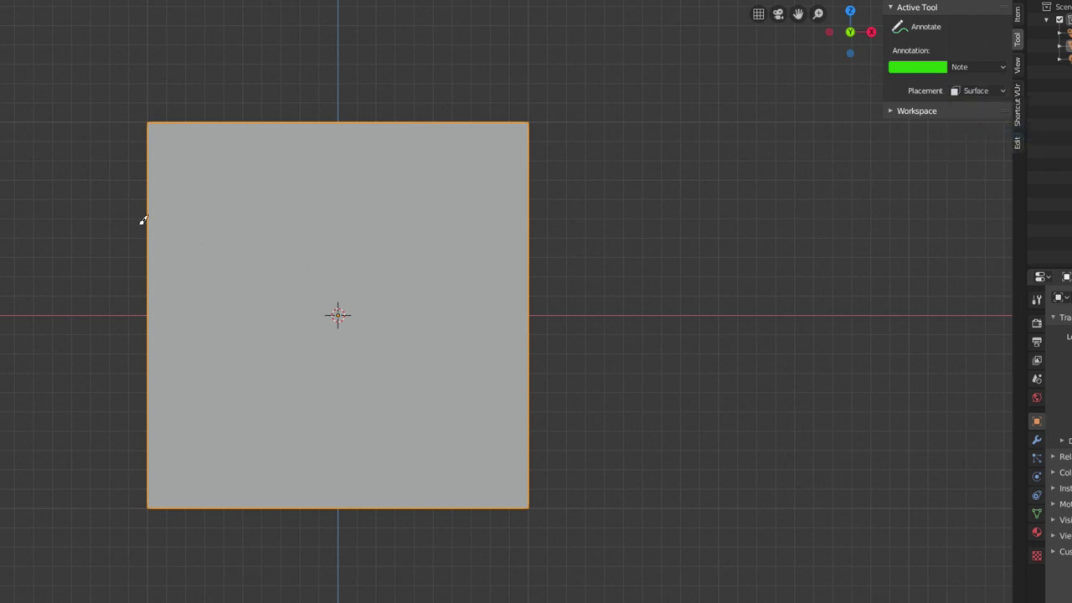
{"action": "mouse_move", "coordinate": [74, 204]}
{"action": "left_mouse_down"}
{"action": "mouse_move", "coordinate": [127, 186]}
{"action": "mouse_move", "coordinate": [219, 97]}
{"action": "left_mouse_up"}
{"action": "mouse_move", "coordinate": [439, 87]}
{"action": "left_mouse_down"}
{"action": "mouse_move", "coordinate": [482, 143]}
{"action": "mouse_move", "coordinate": [553, 198]}
{"action": "left_mouse_up"}
{"action": "left_click_drag", "start_coordinate": [107, 414], "coordinate": [211, 521]}
{"action": "left_click_drag", "start_coordinate": [557, 422], "coordinate": [445, 531]}
Step: Orbit to check the corner strokes, return to front view, and switch to Select Box
{"action": "scroll", "coordinate": [50, 325], "scroll_direction": "up", "scroll_amount": 1}
{"action": "mouse_move", "coordinate": [45, 326]}
{"action": "middle_mouse_down"}
{"action": "mouse_move", "coordinate": [108, 352]}
{"action": "mouse_move", "coordinate": [194, 354]}
{"action": "mouse_move", "coordinate": [55, 338]}
{"action": "mouse_move", "coordinate": [29, 354]}
{"action": "middle_mouse_up"}
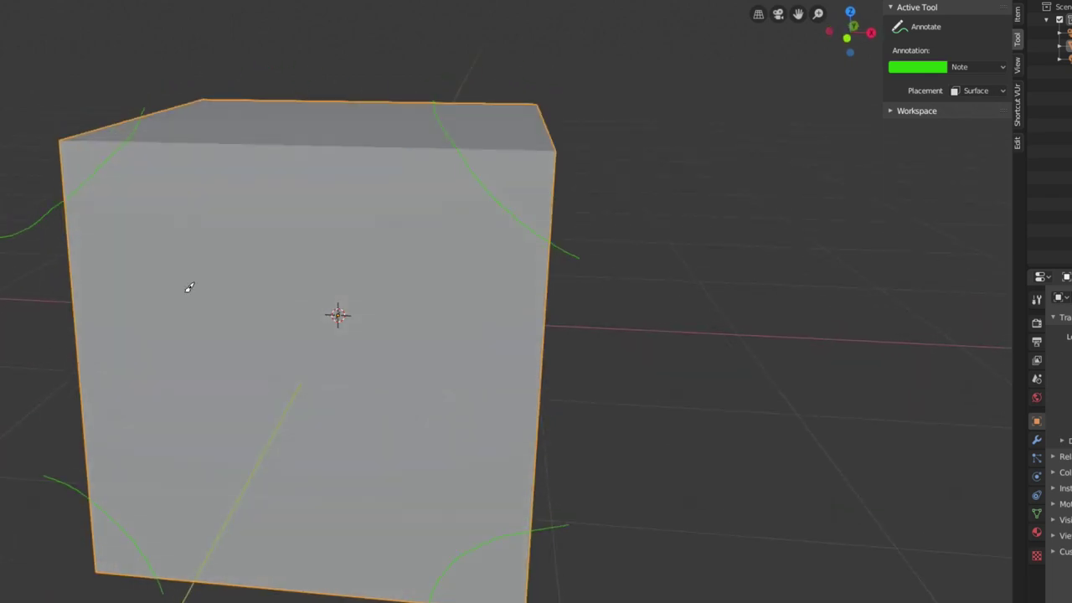
{"action": "key", "text": "KP_1"}
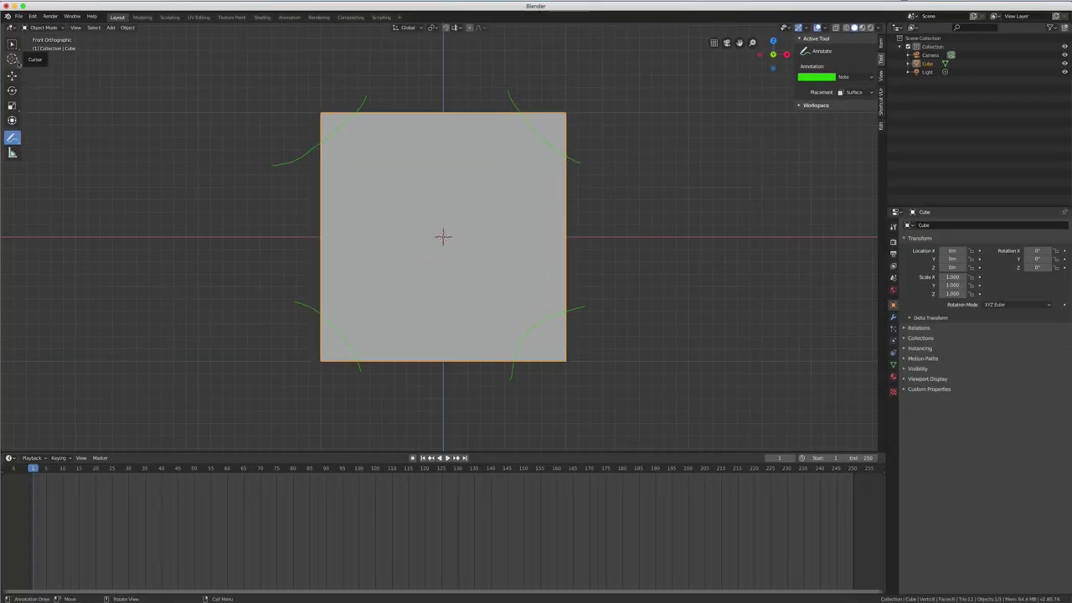
{"action": "left_click", "coordinate": [11, 45]}
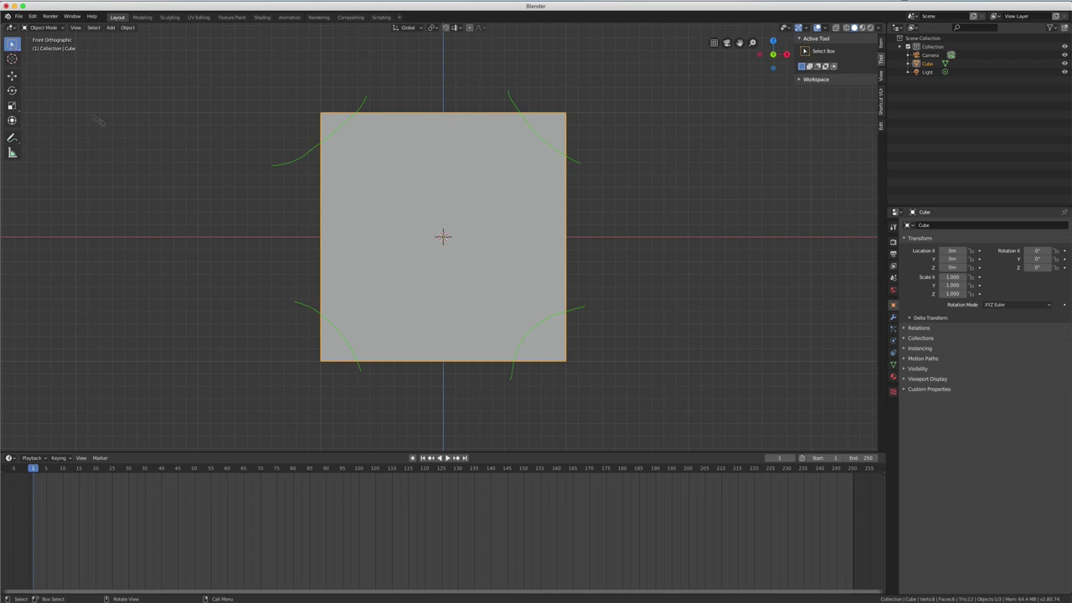
Step: Reactivate Annotate and toggle the Note layer's visibility off and back on in the layer list
{"action": "middle_click_drag", "start_coordinate": [183, 194], "coordinate": [396, 191]}
{"action": "key", "text": "Tab"}
{"action": "key", "text": "Tab"}
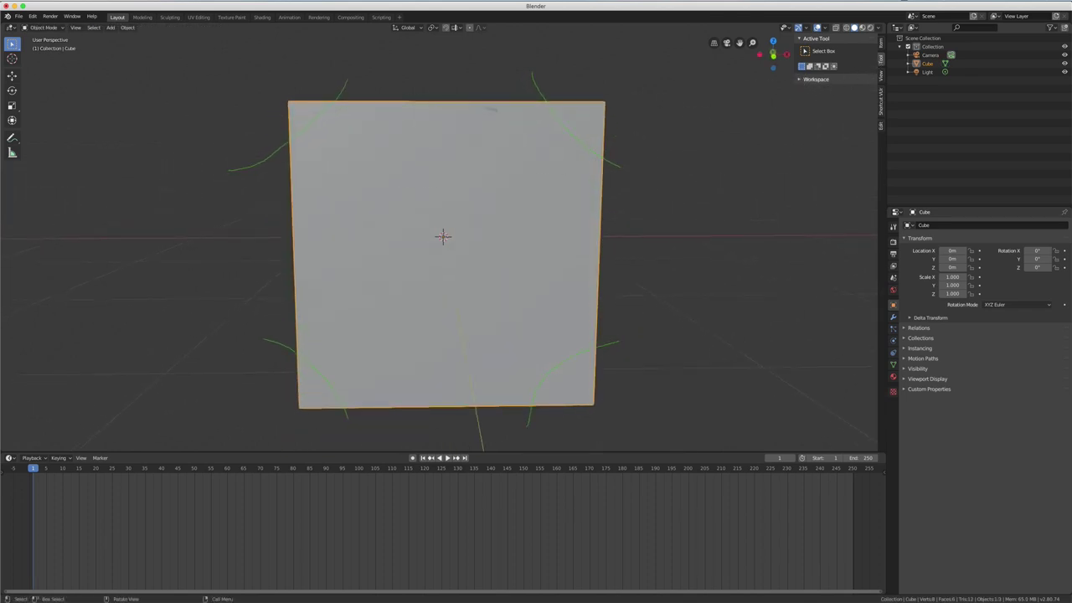
{"action": "left_click", "coordinate": [12, 137]}
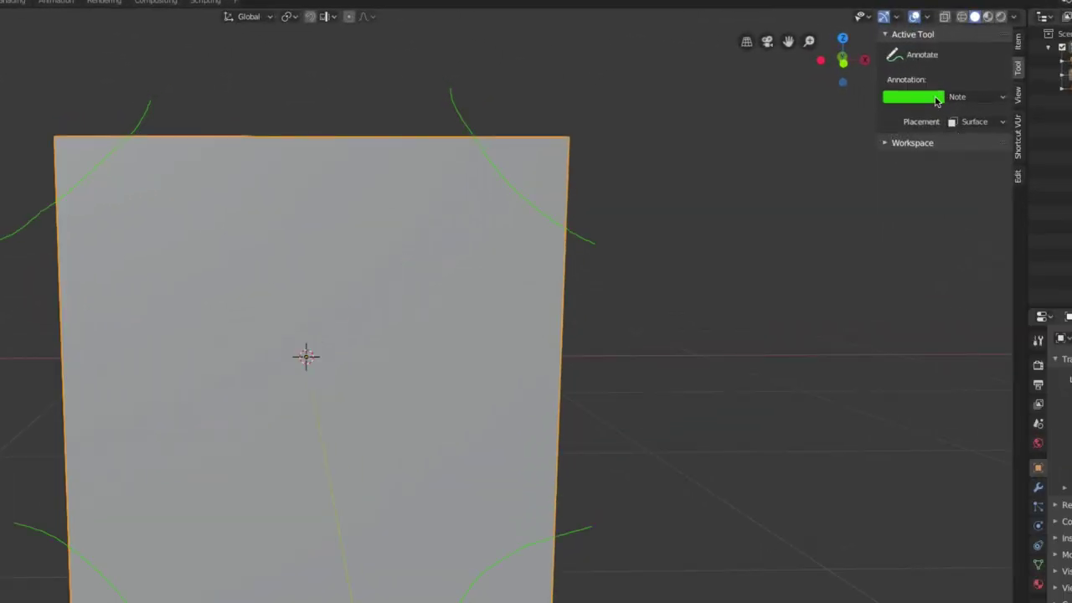
{"action": "left_click", "coordinate": [987, 99]}
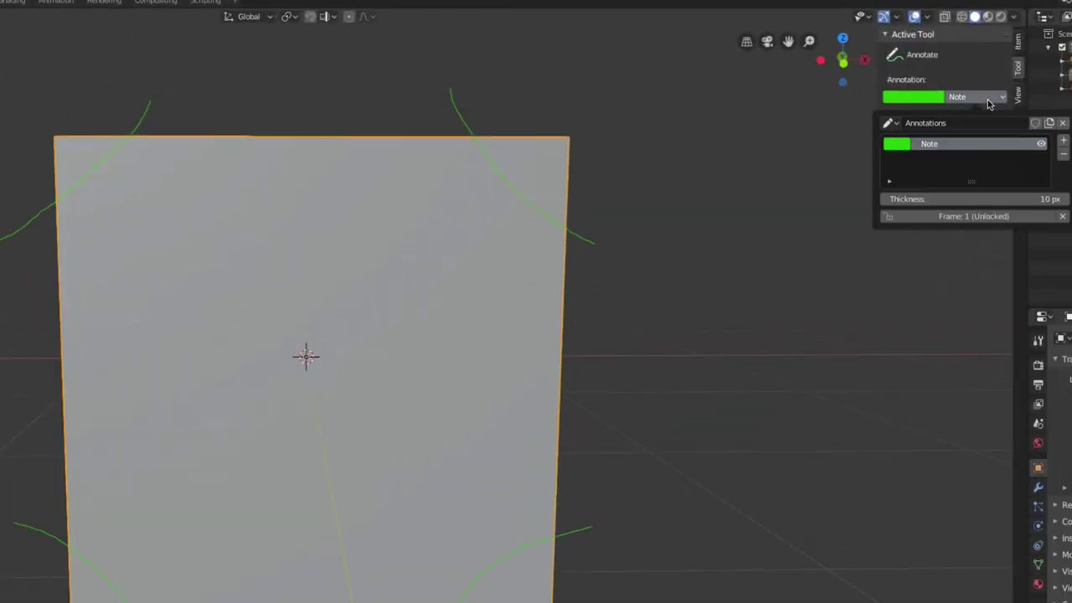
{"action": "left_click", "coordinate": [1042, 145]}
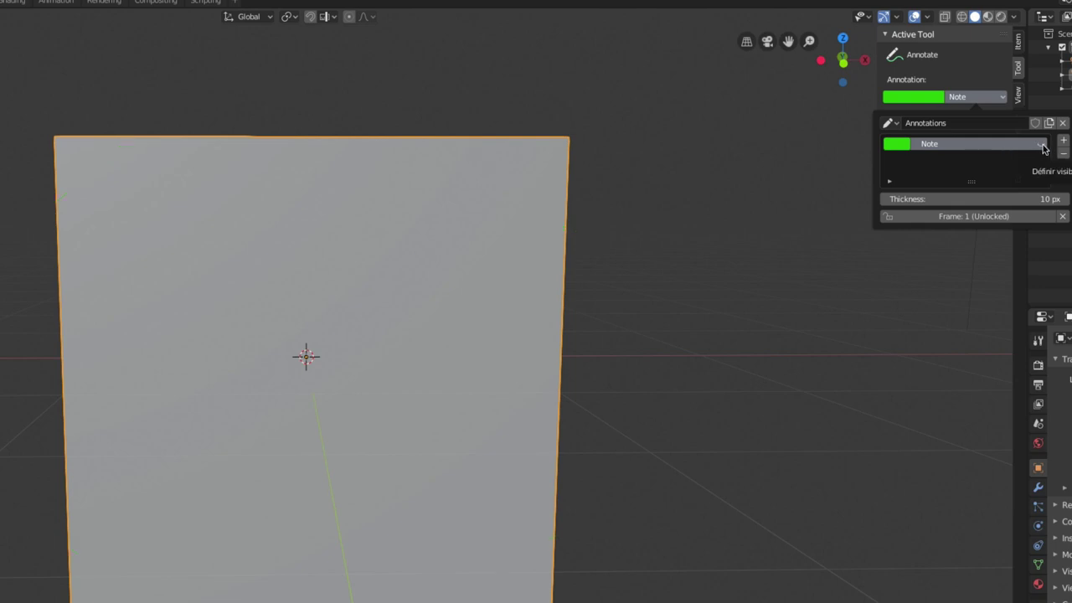
{"action": "left_click", "coordinate": [1042, 146]}
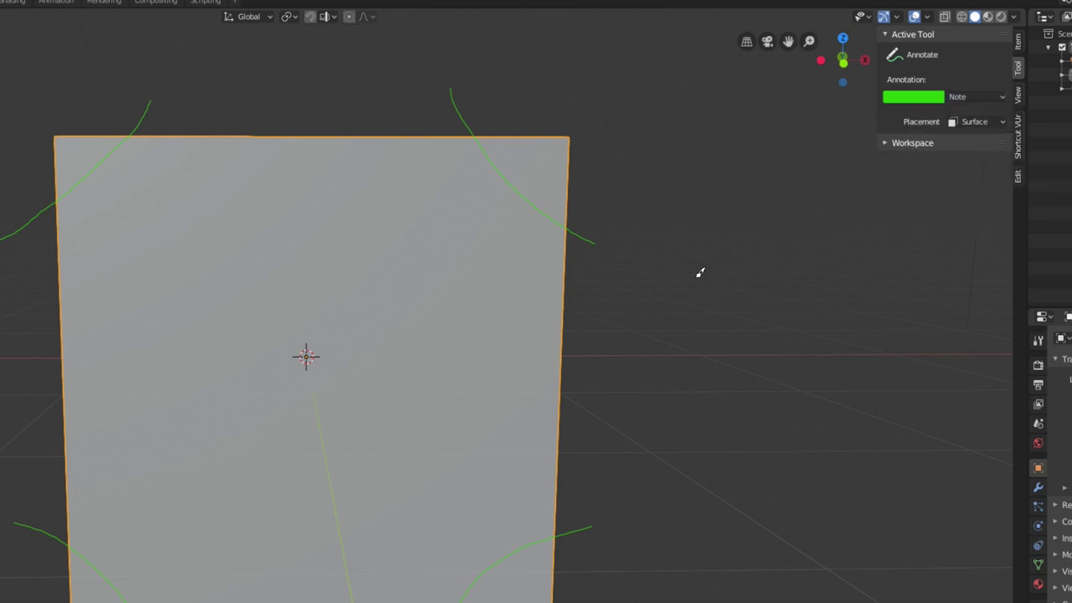
Step: In front view, add annotation layer Note.001 and drag its colour wheel to red
{"action": "key", "text": "KP_1"}
{"action": "scroll", "coordinate": [687, 276], "scroll_direction": "up", "scroll_amount": 1}
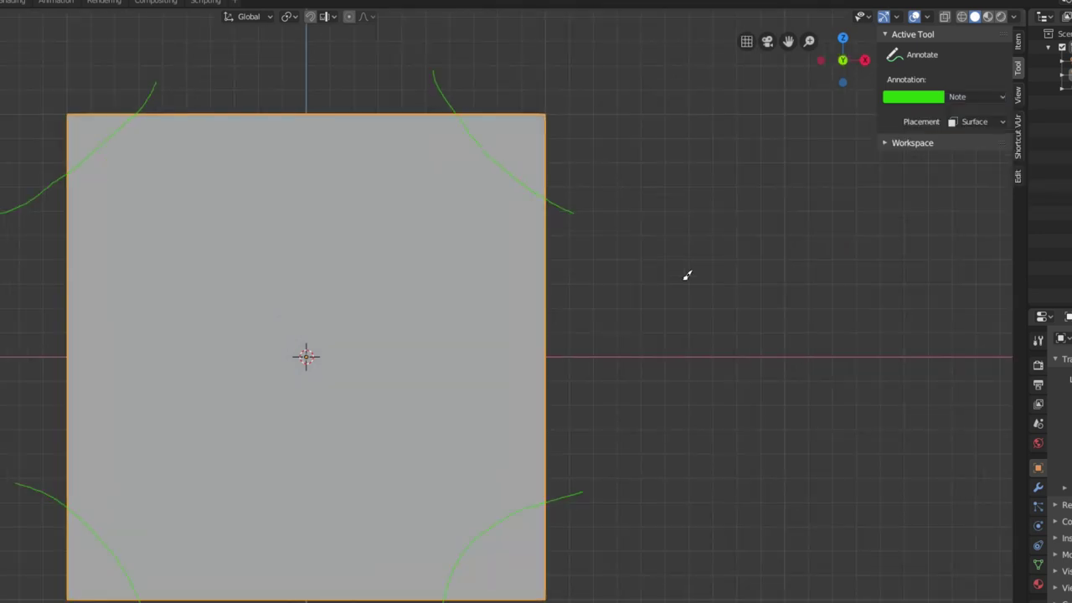
{"action": "left_click", "coordinate": [999, 101]}
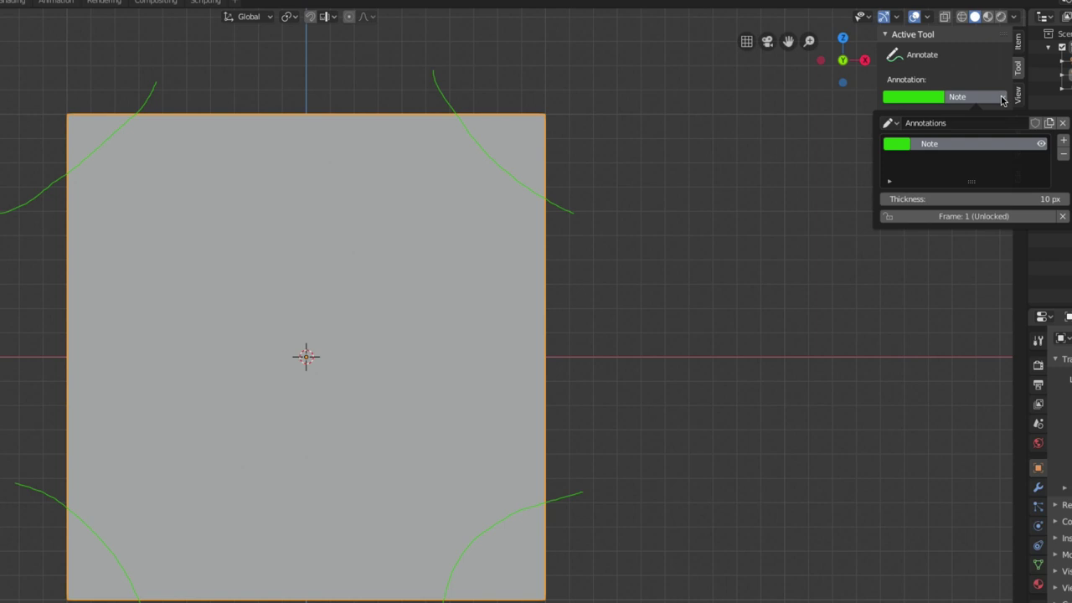
{"action": "left_click", "coordinate": [1063, 140]}
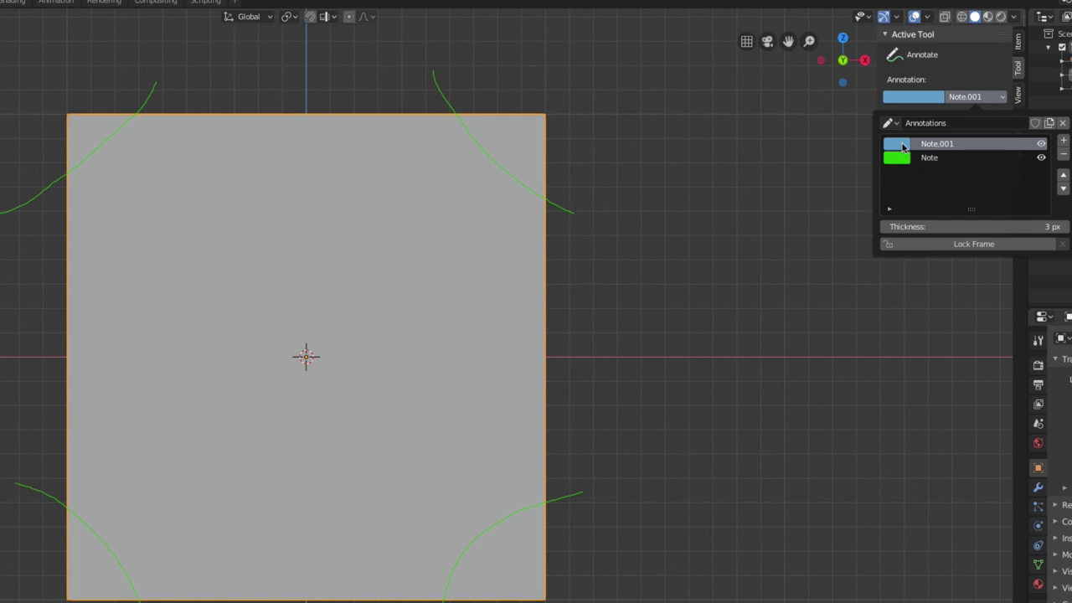
{"action": "left_click", "coordinate": [899, 146]}
{"action": "left_click_drag", "start_coordinate": [944, 186], "coordinate": [945, 252]}
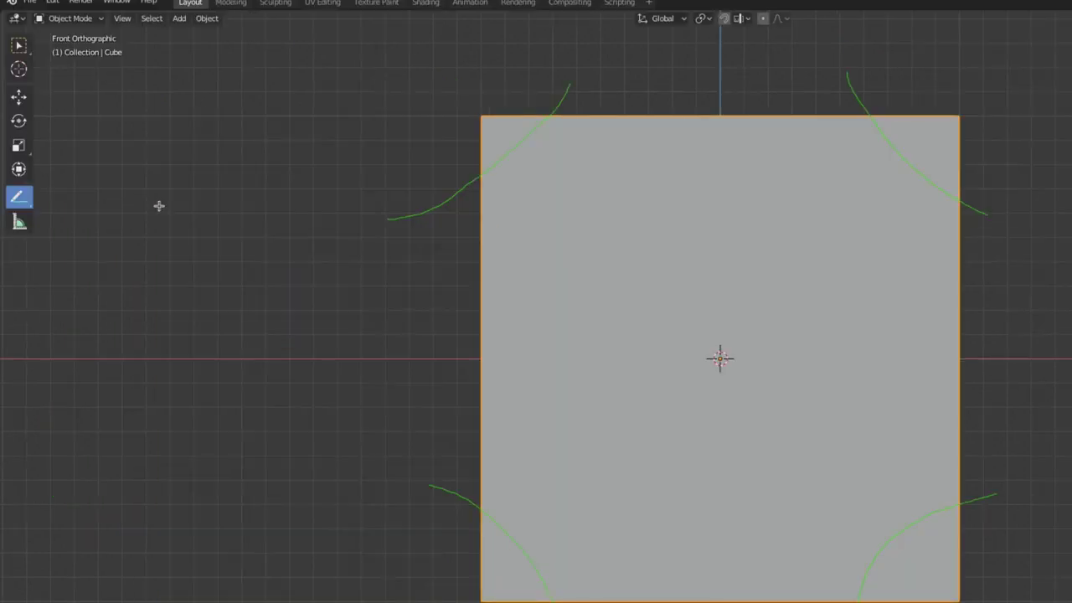
Step: Switch to Annotate Line and draw four straight red lines criss-crossing the cube's face
{"action": "left_click", "coordinate": [30, 194]}
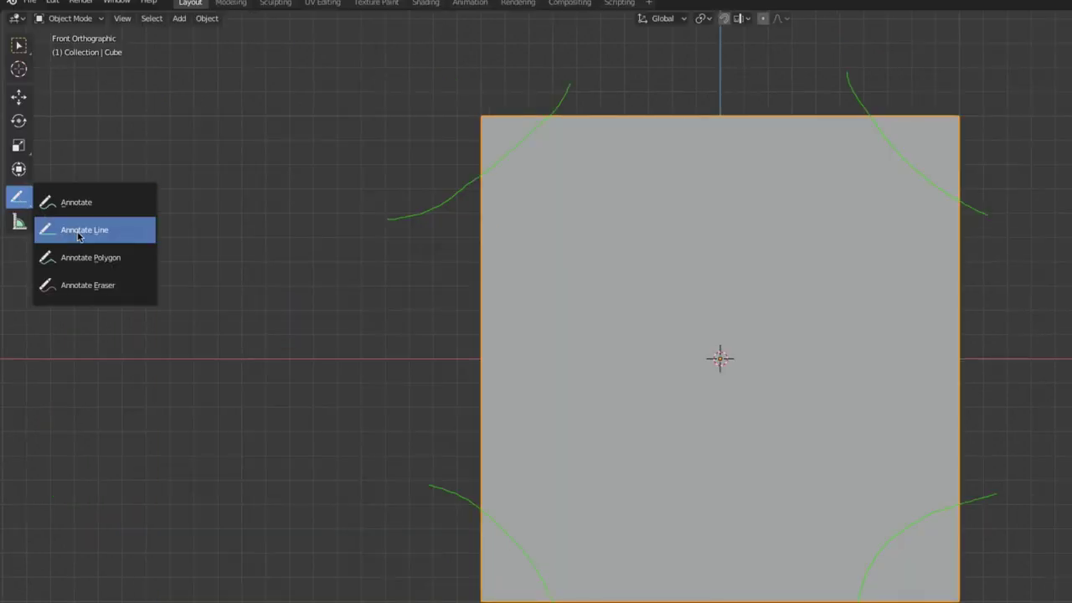
{"action": "left_click", "coordinate": [85, 237]}
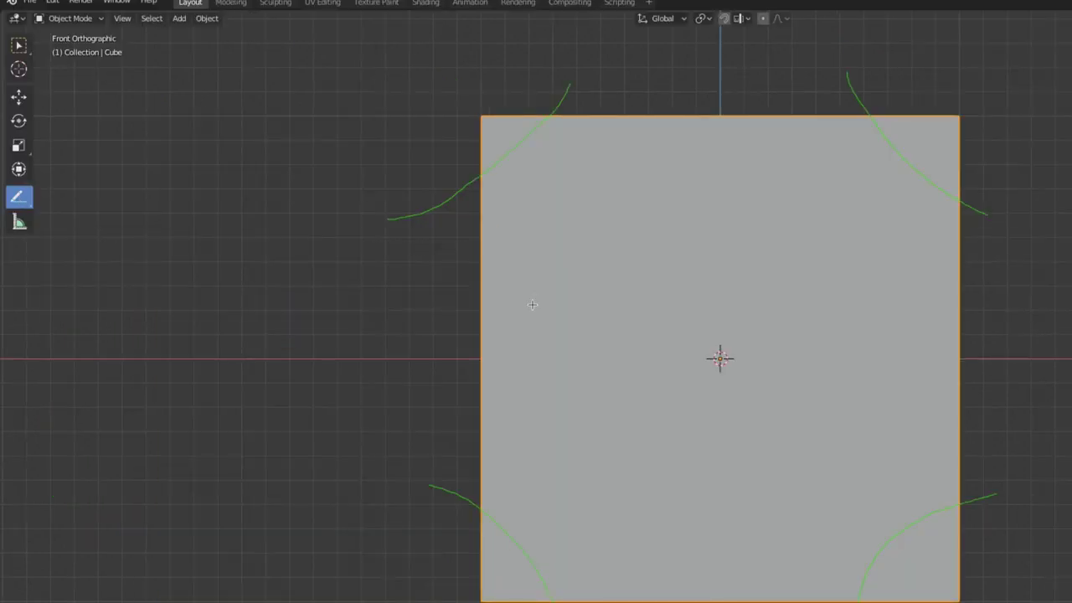
{"action": "left_click_drag", "start_coordinate": [531, 304], "coordinate": [754, 204]}
{"action": "left_click_drag", "start_coordinate": [656, 170], "coordinate": [891, 345]}
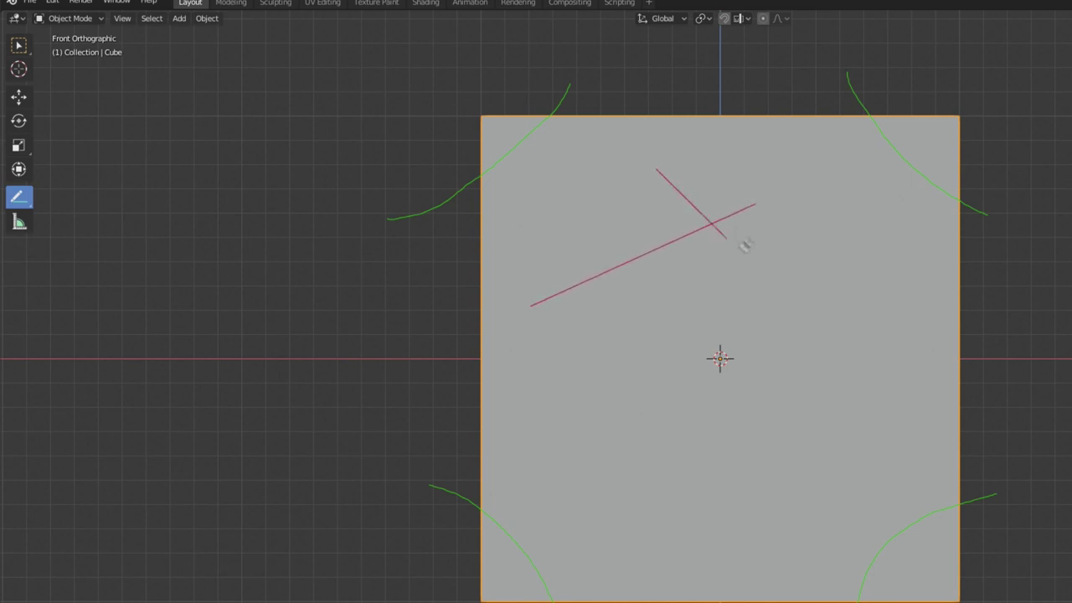
{"action": "mouse_move", "coordinate": [549, 214]}
{"action": "left_mouse_down"}
{"action": "mouse_move", "coordinate": [737, 433]}
{"action": "mouse_move", "coordinate": [776, 458]}
{"action": "left_mouse_up"}
{"action": "left_click_drag", "start_coordinate": [666, 477], "coordinate": [885, 298]}
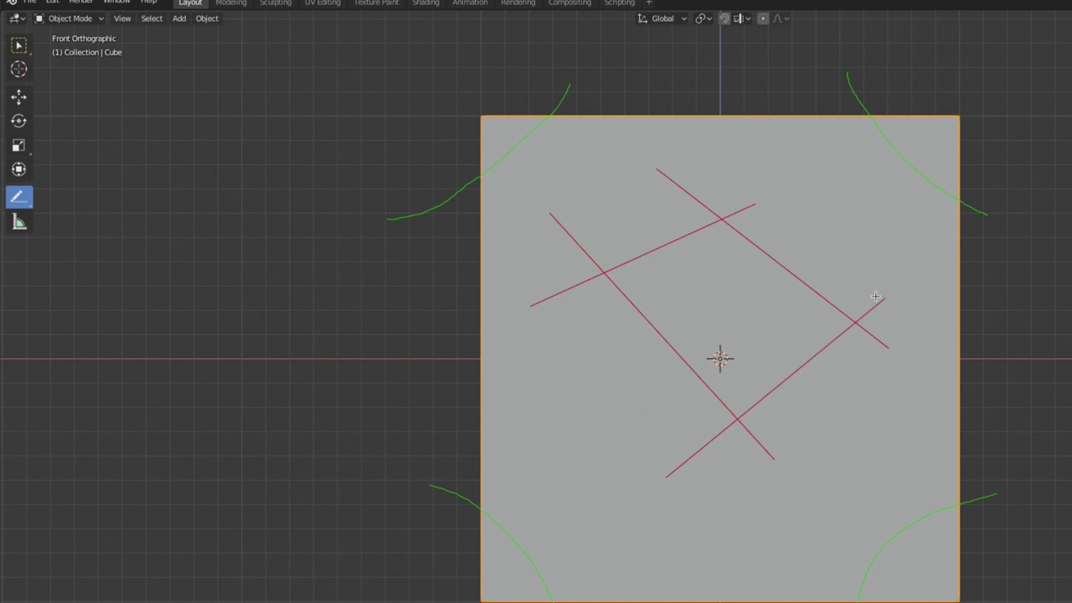
{"action": "left_click_drag", "start_coordinate": [19, 197], "coordinate": [80, 227]}
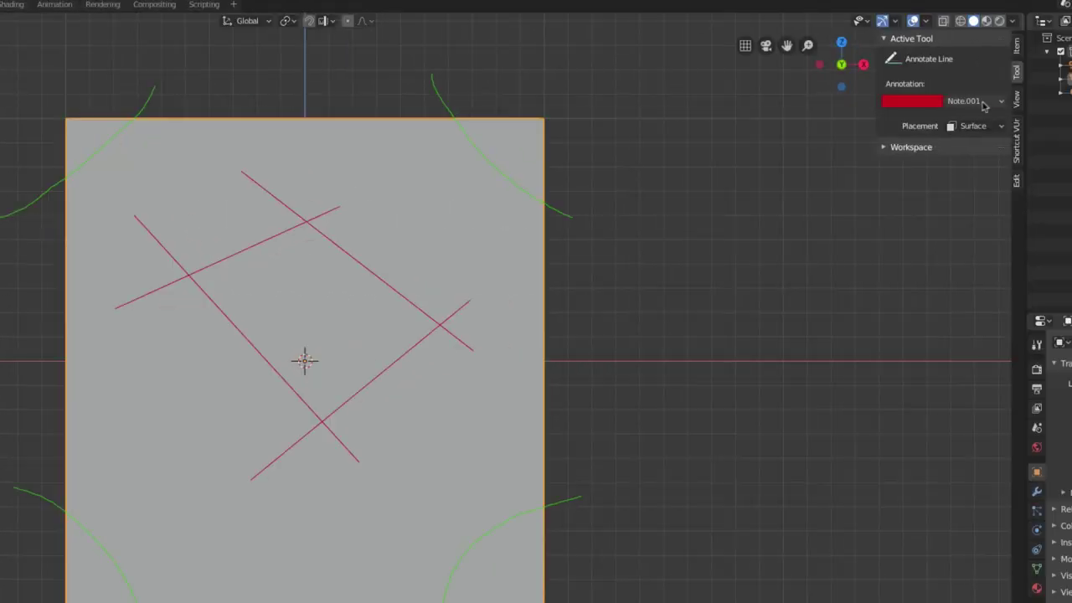
Step: Add a third annotation layer, Note.002, and set its colour to blue
{"action": "left_click", "coordinate": [998, 102]}
{"action": "left_click", "coordinate": [1061, 145]}
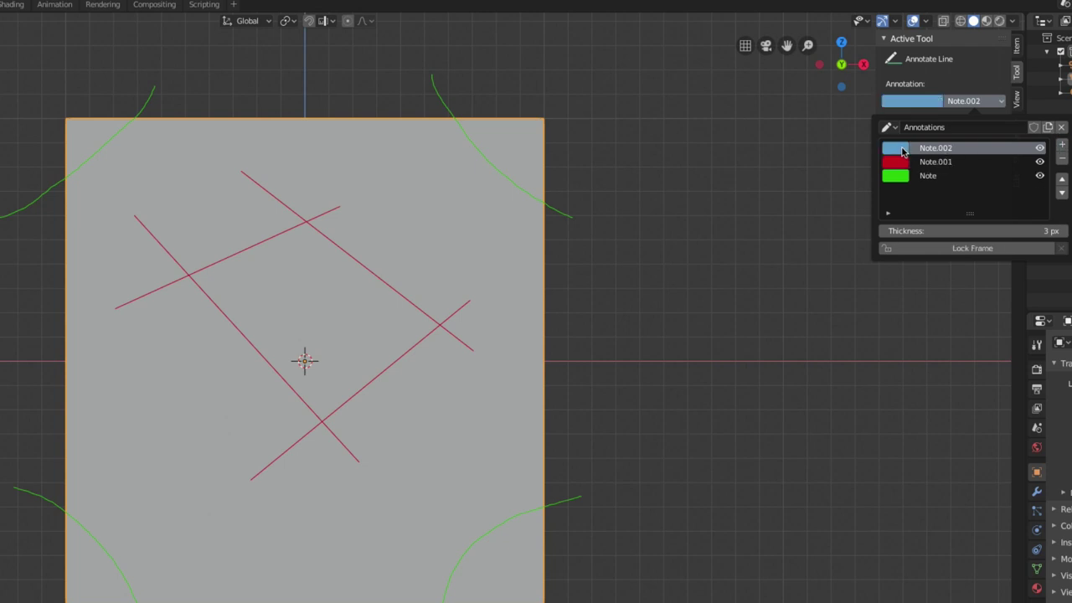
{"action": "left_click", "coordinate": [911, 101]}
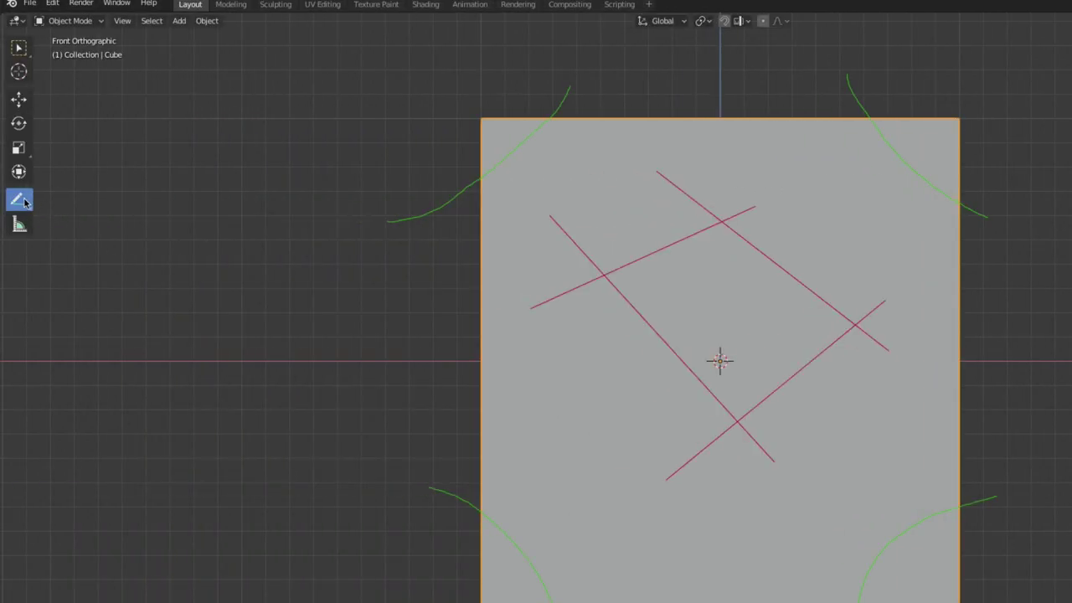
Step: With Annotate Polygon, draw a closed four-sided outline over the red lines on the cube's front face
{"action": "left_click", "coordinate": [19, 201]}
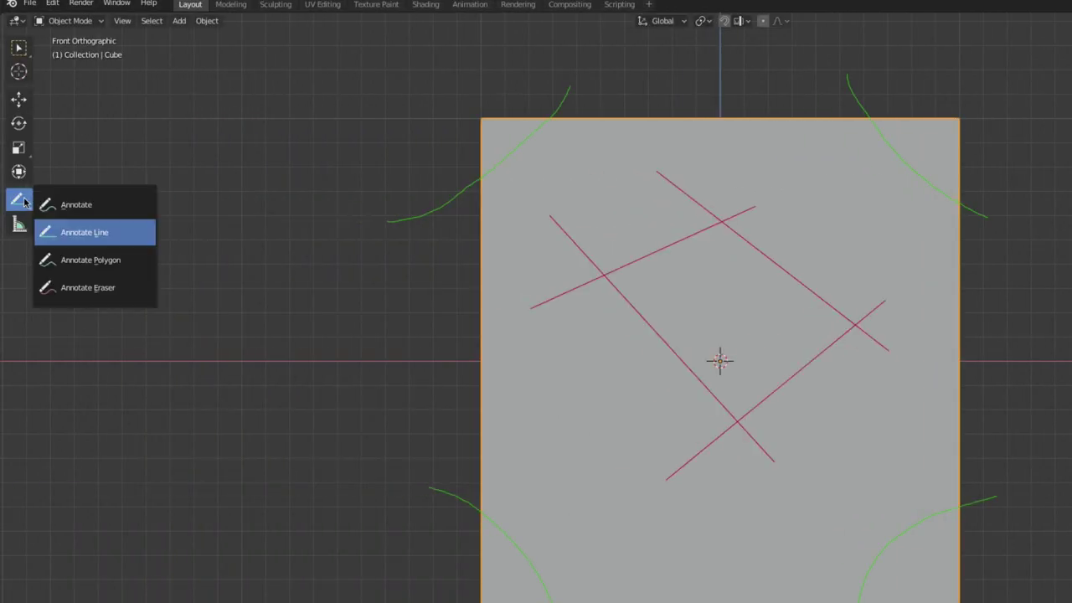
{"action": "left_click", "coordinate": [86, 265]}
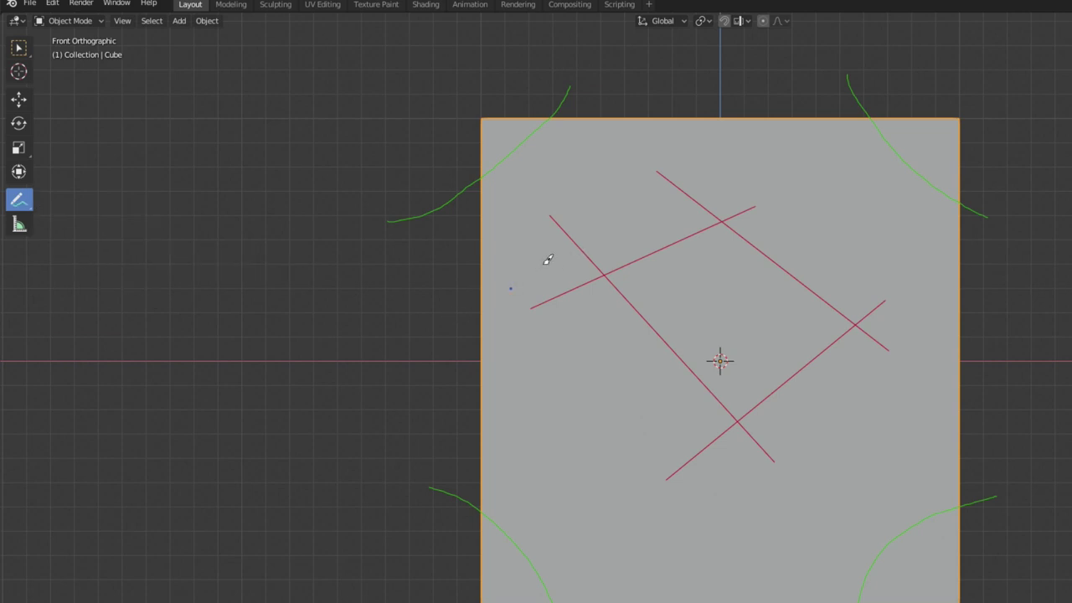
{"action": "mouse_move", "coordinate": [511, 288]}
{"action": "left_mouse_down"}
{"action": "mouse_move", "coordinate": [679, 206]}
{"action": "mouse_move", "coordinate": [762, 293]}
{"action": "left_mouse_up"}
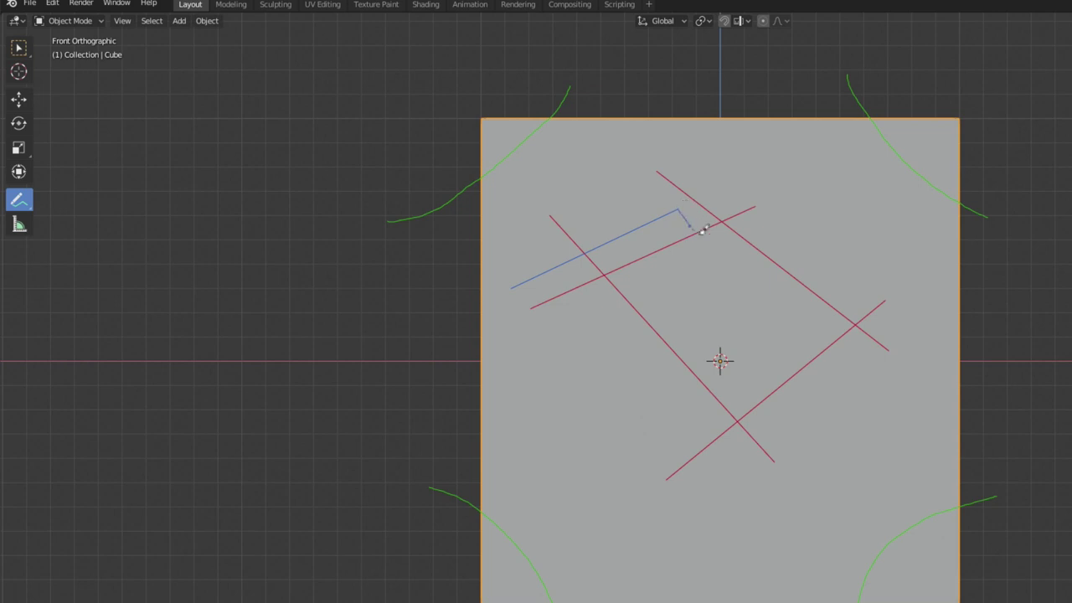
{"action": "left_click", "coordinate": [757, 297]}
{"action": "left_click", "coordinate": [575, 412]}
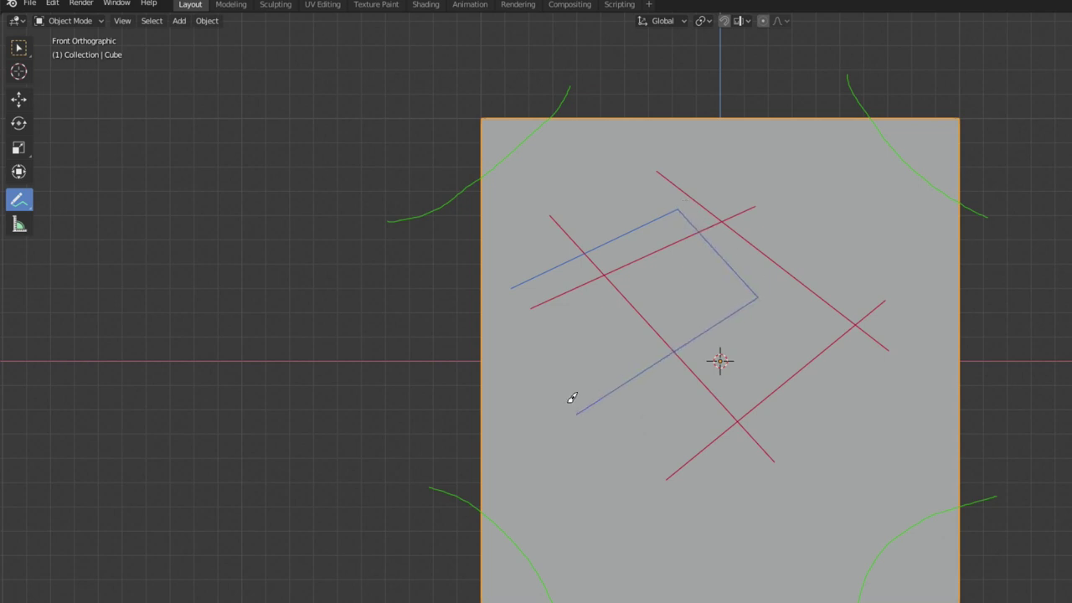
{"action": "left_click", "coordinate": [513, 291]}
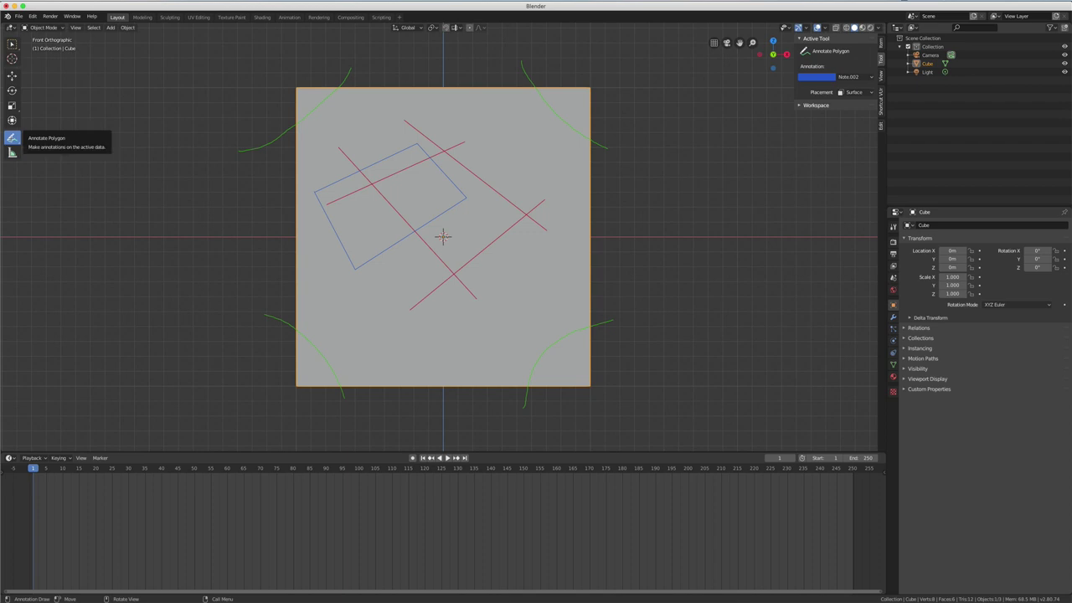
Step: Switch briefly to Annotate Eraser, then return to freehand Annotate without changing any drawings
{"action": "left_click", "coordinate": [12, 138]}
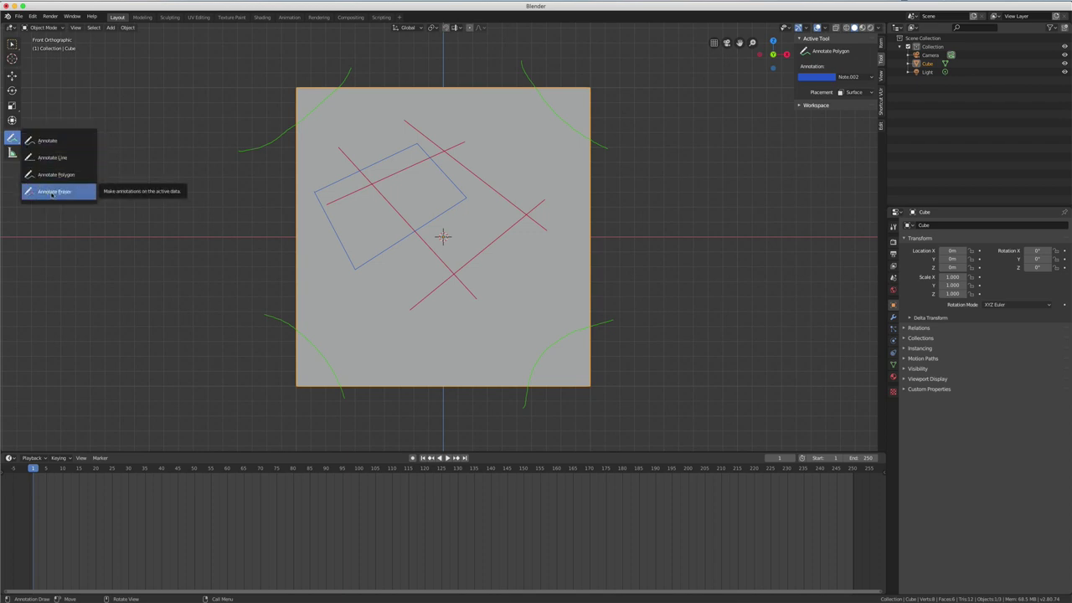
{"action": "left_click", "coordinate": [52, 192]}
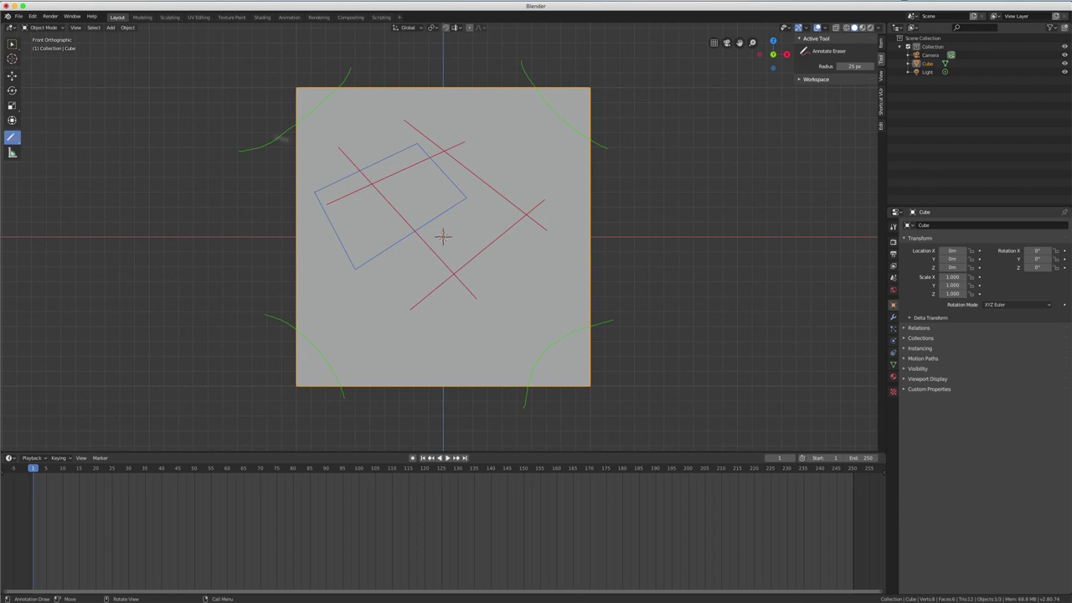
{"action": "left_click_drag", "start_coordinate": [11, 139], "coordinate": [42, 142]}
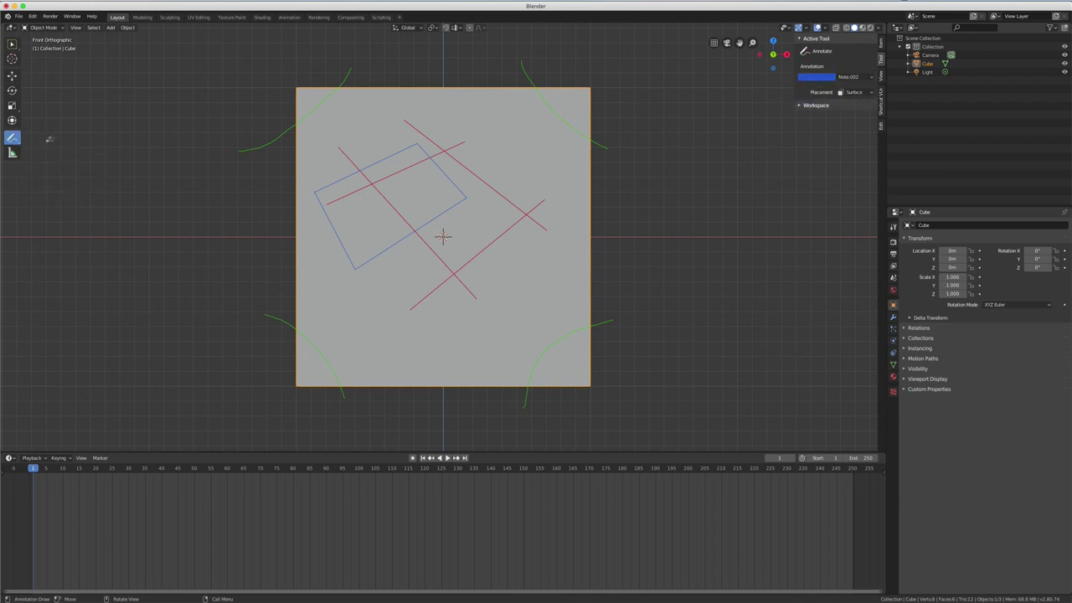
Step: Make the green Note annotation layer active
{"action": "left_click", "coordinate": [831, 78]}
{"action": "left_click", "coordinate": [853, 78]}
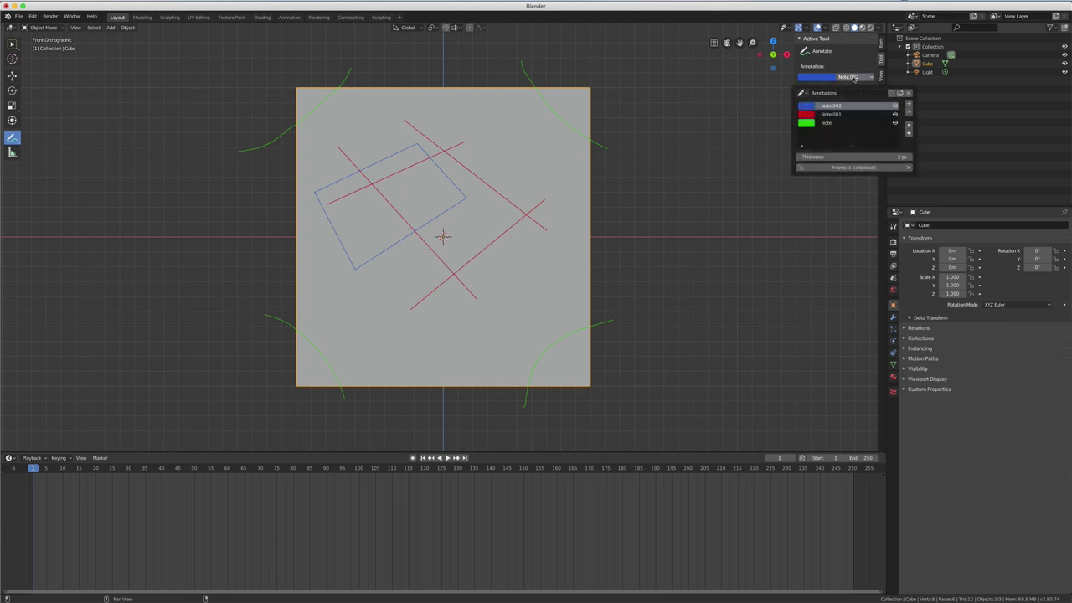
{"action": "left_click", "coordinate": [828, 124]}
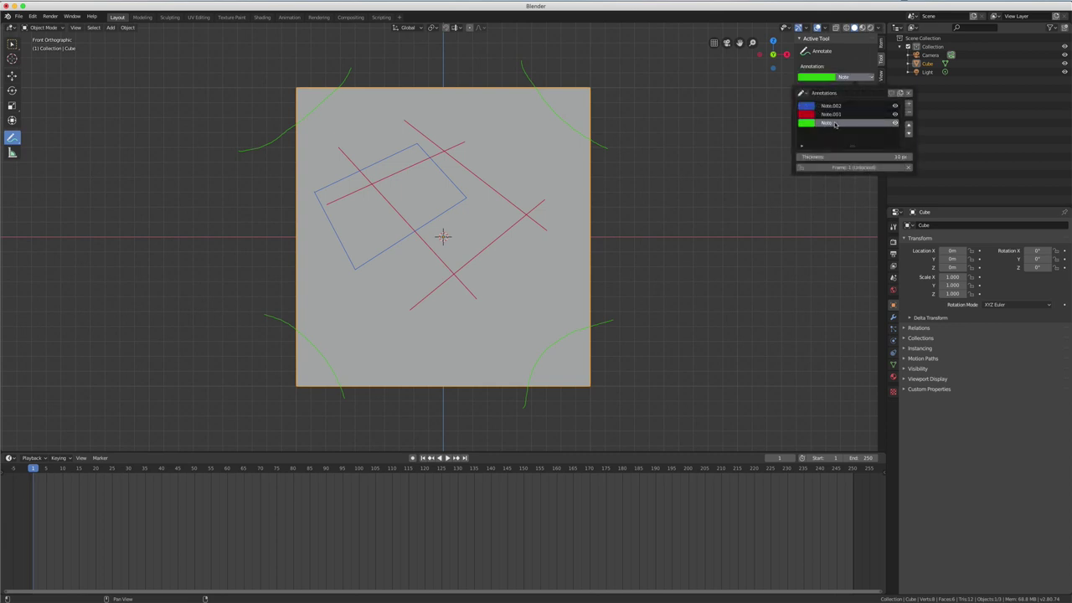
Step: Erase the green curve at the cube's lower-left corner, then return to freehand Annotate
{"action": "left_click_drag", "start_coordinate": [17, 140], "coordinate": [50, 191]}
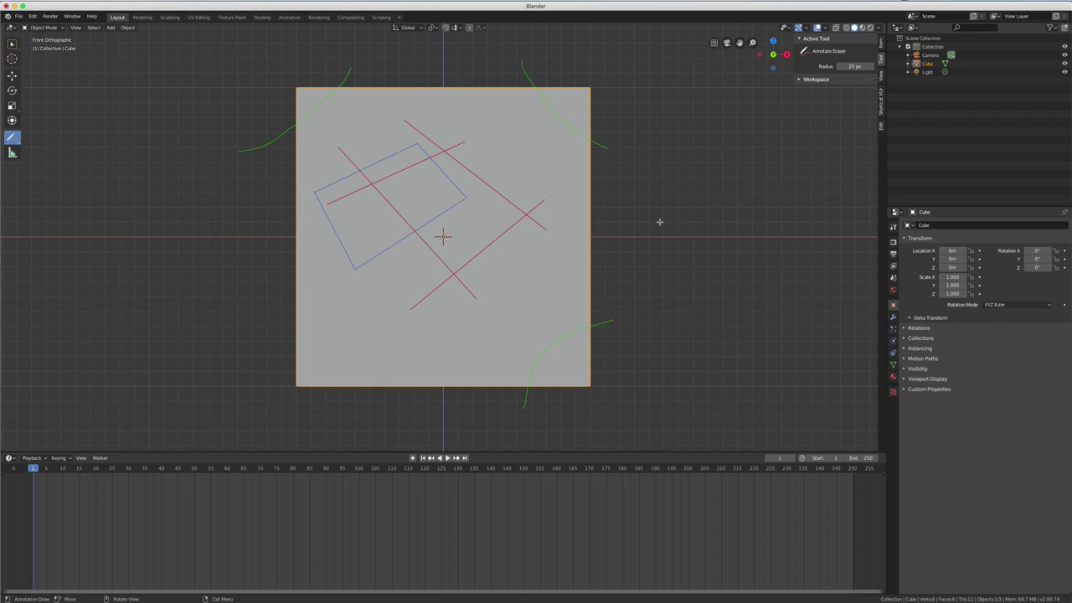
{"action": "scroll", "coordinate": [658, 199], "scroll_direction": "up", "scroll_amount": 1, "text": "shift"}
{"action": "scroll", "coordinate": [658, 198], "scroll_direction": "up", "scroll_amount": 2, "text": "shift"}
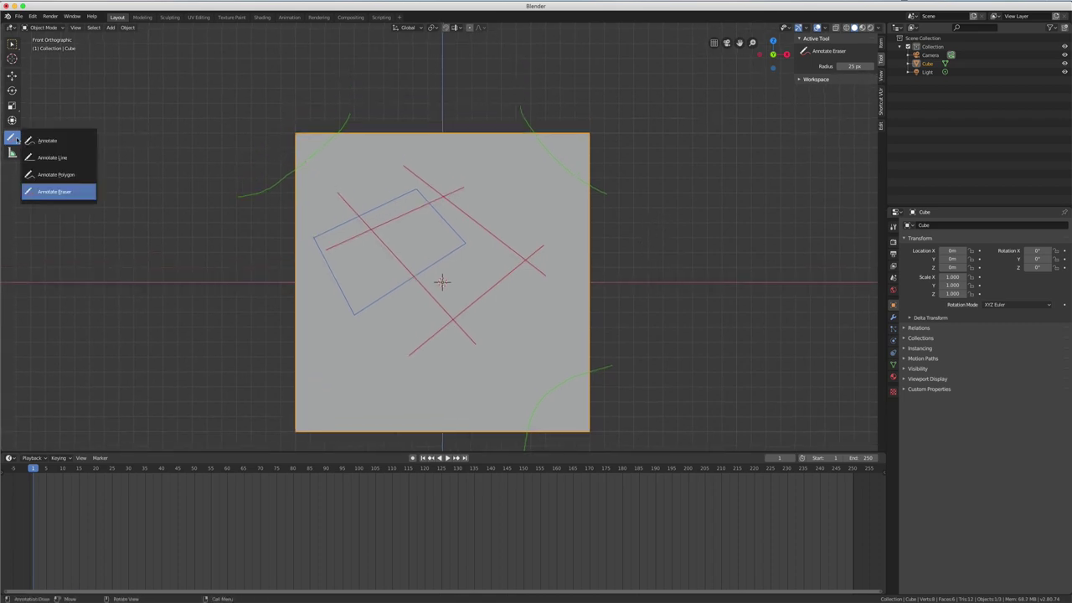
{"action": "left_click_drag", "start_coordinate": [18, 140], "coordinate": [46, 140]}
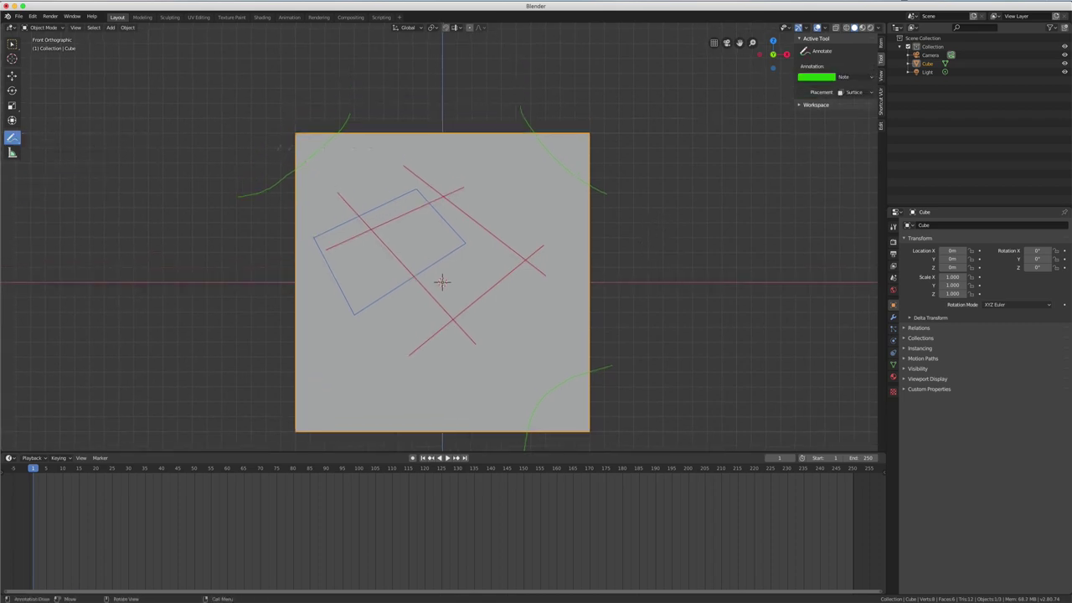
Step: Change annotation stroke Placement from Surface to View
{"action": "left_click", "coordinate": [868, 77]}
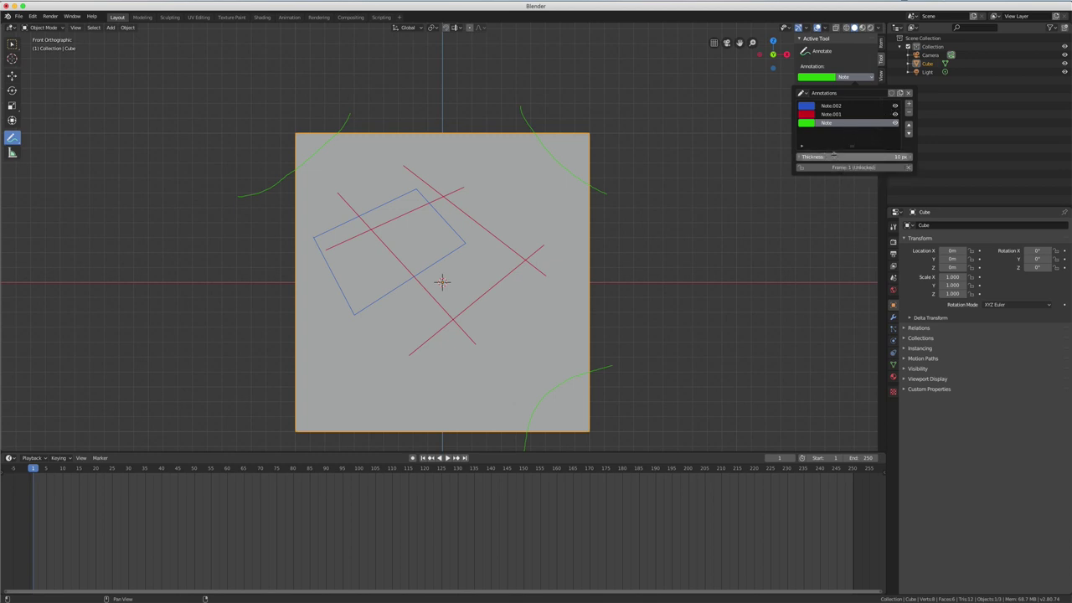
{"action": "left_click", "coordinate": [855, 77]}
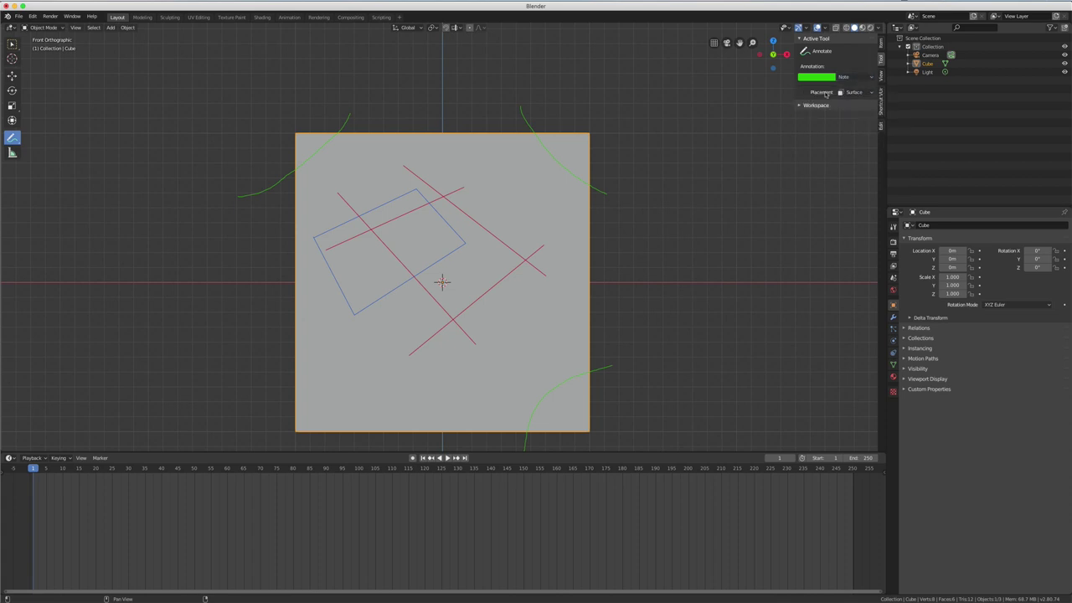
{"action": "left_click", "coordinate": [855, 92]}
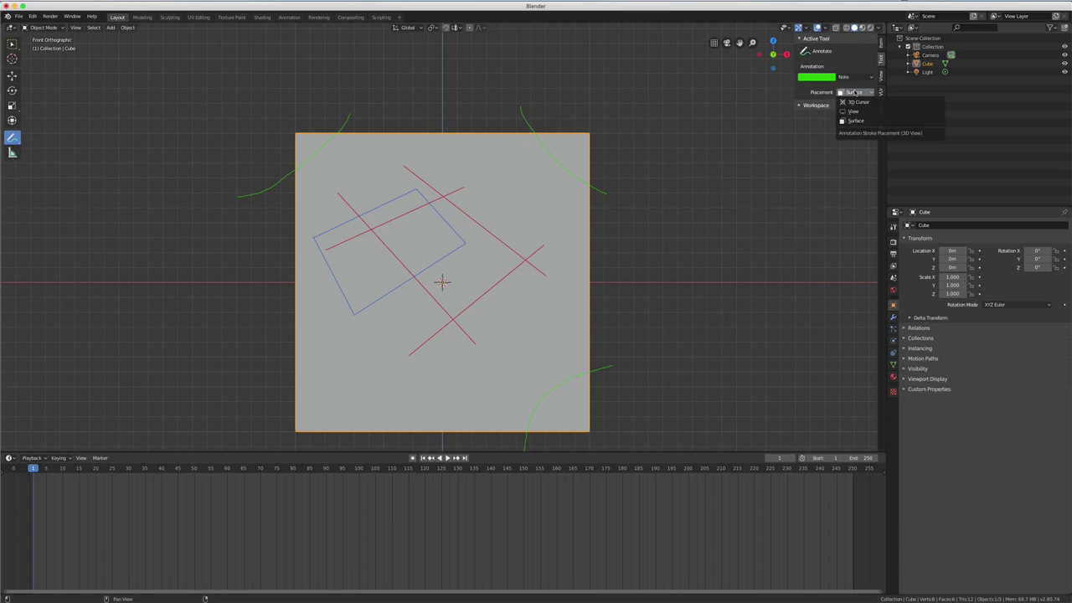
{"action": "left_click", "coordinate": [853, 112]}
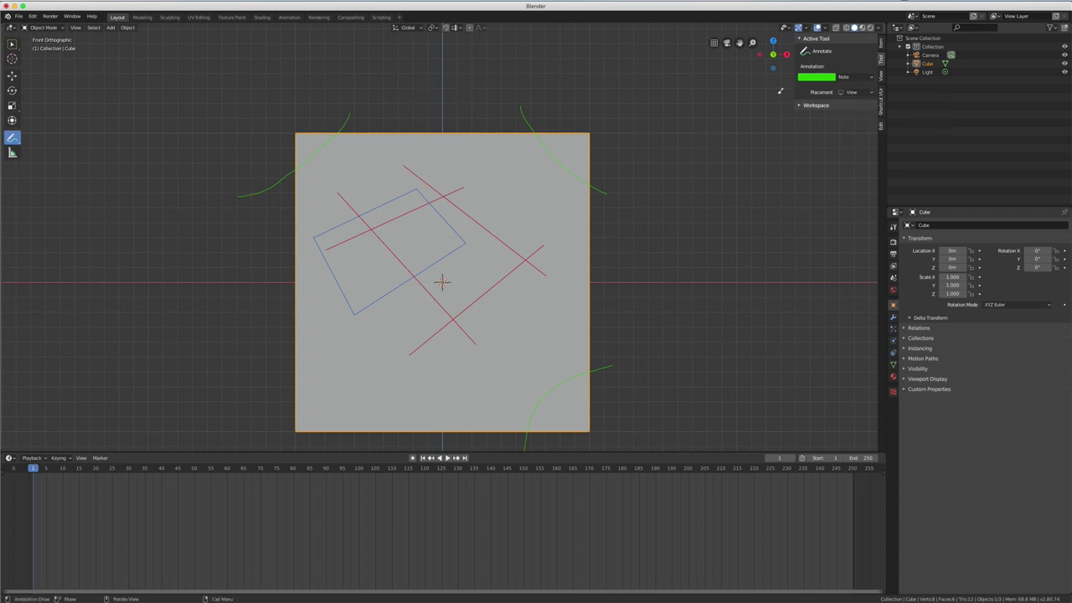
{"action": "left_click", "coordinate": [850, 77]}
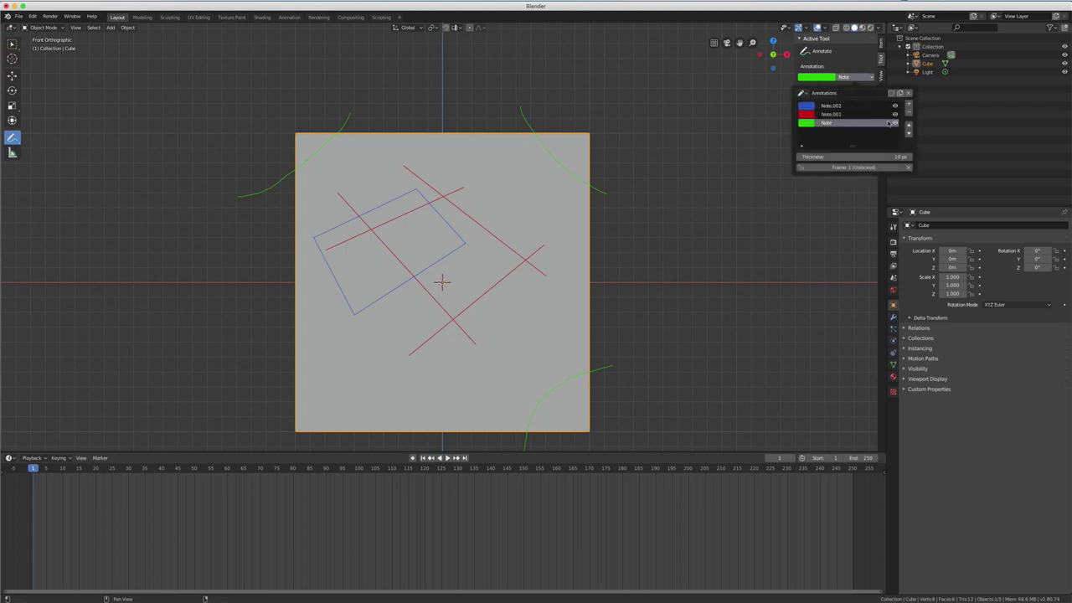
Step: Add annotation layer Note.003 and set its colour to magenta
{"action": "left_click", "coordinate": [908, 105]}
{"action": "left_click", "coordinate": [808, 124]}
{"action": "left_click_drag", "start_coordinate": [849, 171], "coordinate": [857, 182]}
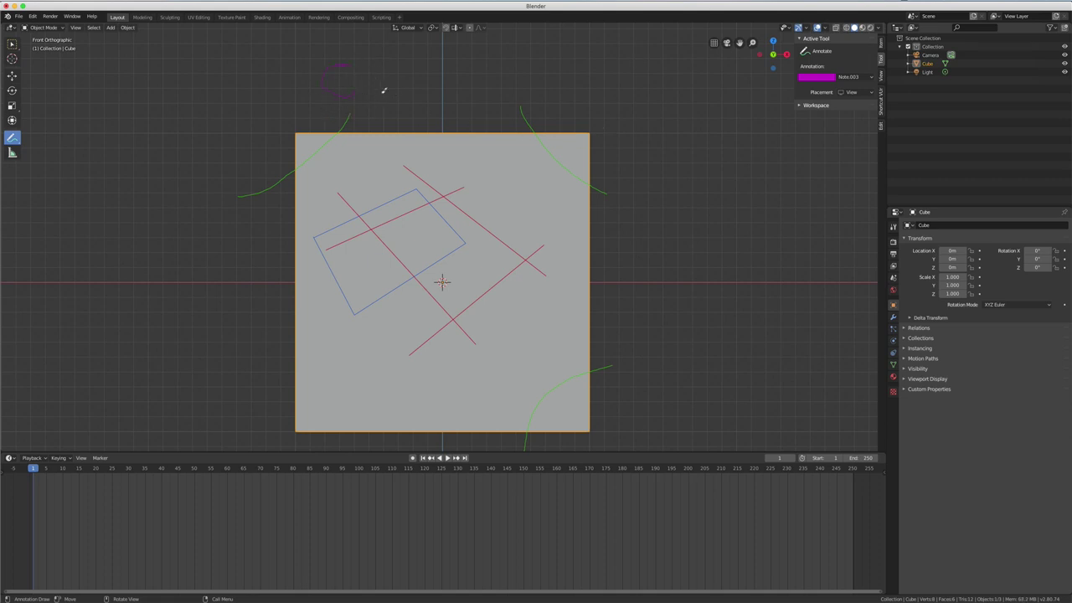
Step: Handwrite and underline 'Cool, c'est Blender' above the cube, then view it in perspective
{"action": "left_click_drag", "start_coordinate": [384, 89], "coordinate": [376, 91]}
{"action": "mouse_move", "coordinate": [606, 74]}
{"action": "left_mouse_down"}
{"action": "mouse_move", "coordinate": [690, 84]}
{"action": "mouse_move", "coordinate": [709, 69]}
{"action": "left_mouse_up"}
{"action": "left_click_drag", "start_coordinate": [393, 119], "coordinate": [727, 82]}
{"action": "mouse_move", "coordinate": [661, 168]}
{"action": "middle_mouse_down"}
{"action": "mouse_move", "coordinate": [593, 185]}
{"action": "mouse_move", "coordinate": [672, 192]}
{"action": "mouse_move", "coordinate": [675, 181]}
{"action": "middle_mouse_up"}
{"action": "scroll", "coordinate": [666, 182], "scroll_direction": "down", "scroll_amount": 2}
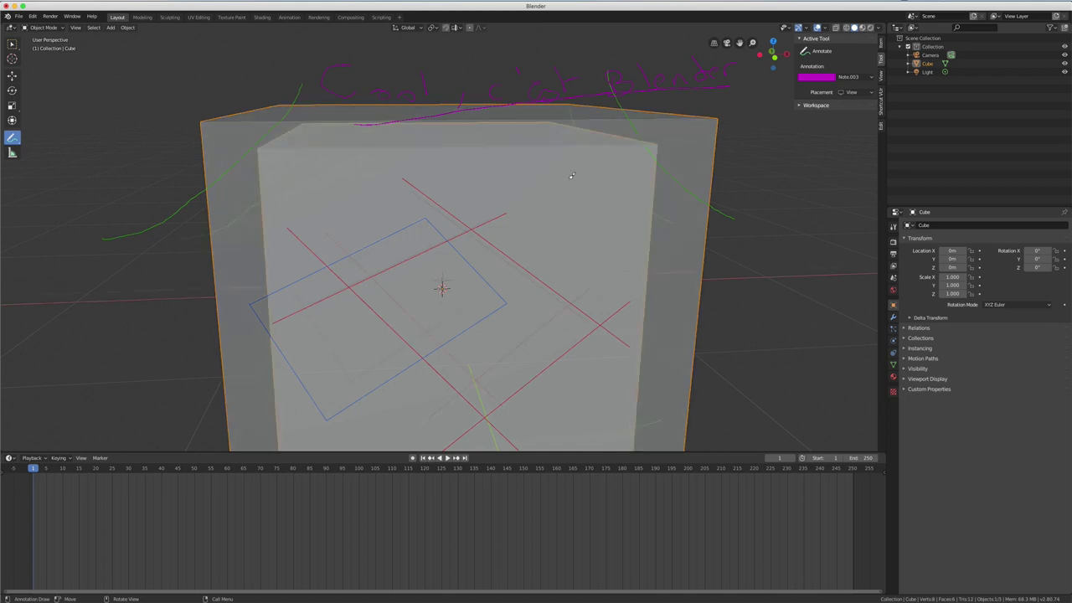
{"action": "scroll", "coordinate": [373, 180], "scroll_direction": "down", "scroll_amount": 1}
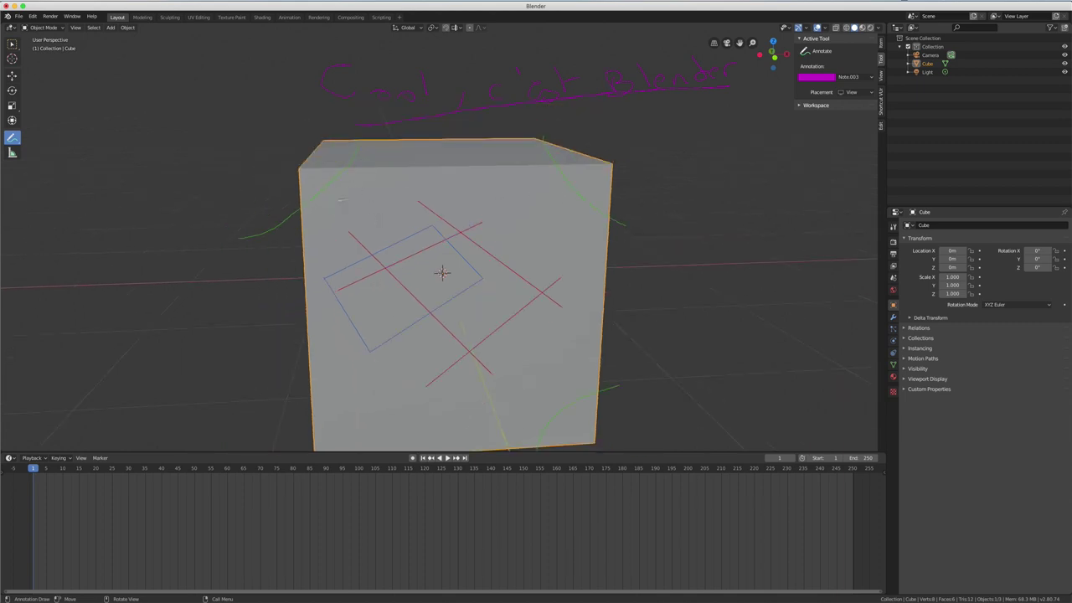
{"action": "mouse_move", "coordinate": [267, 159]}
{"action": "middle_mouse_down"}
{"action": "mouse_move", "coordinate": [435, 157]}
{"action": "mouse_move", "coordinate": [283, 160]}
{"action": "middle_mouse_up"}
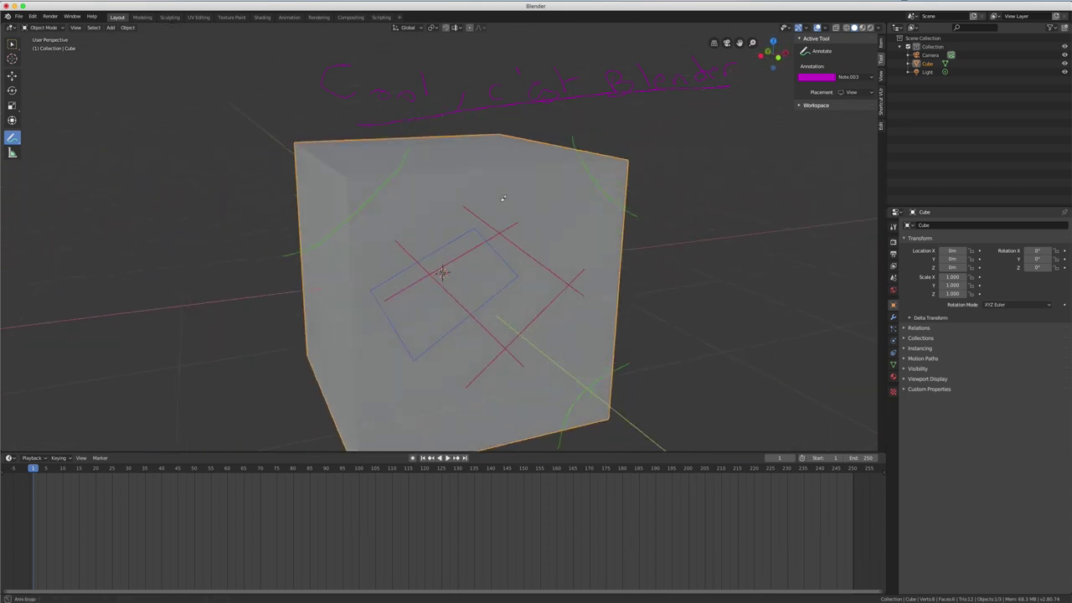
{"action": "middle_click_drag", "start_coordinate": [283, 159], "coordinate": [464, 202]}
{"action": "key", "text": "KP_7"}
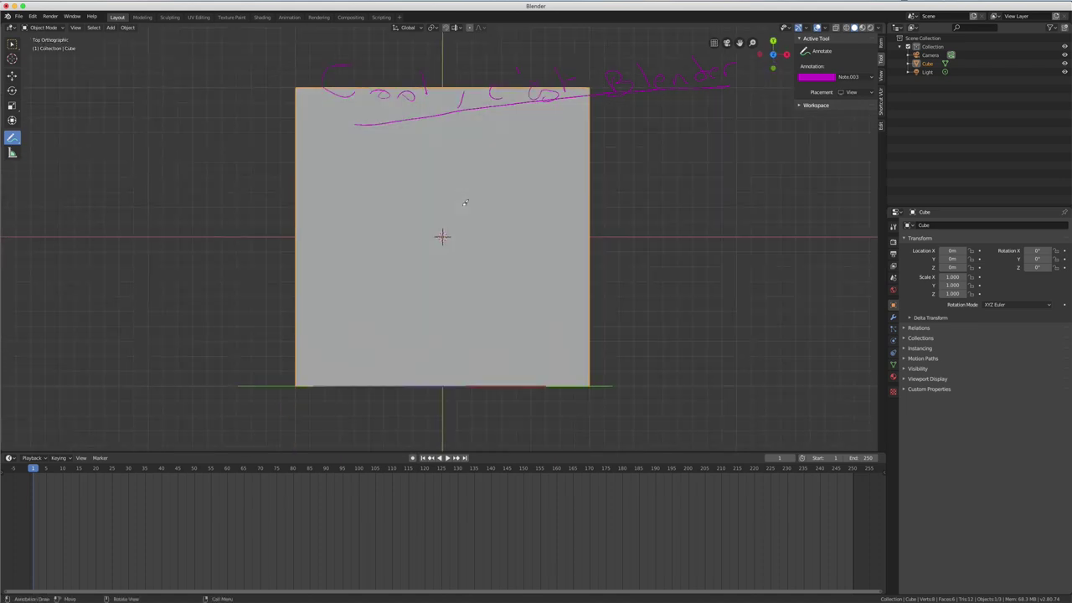
{"action": "key", "text": "KP_1"}
{"action": "scroll", "coordinate": [464, 201], "scroll_direction": "down", "scroll_amount": 2}
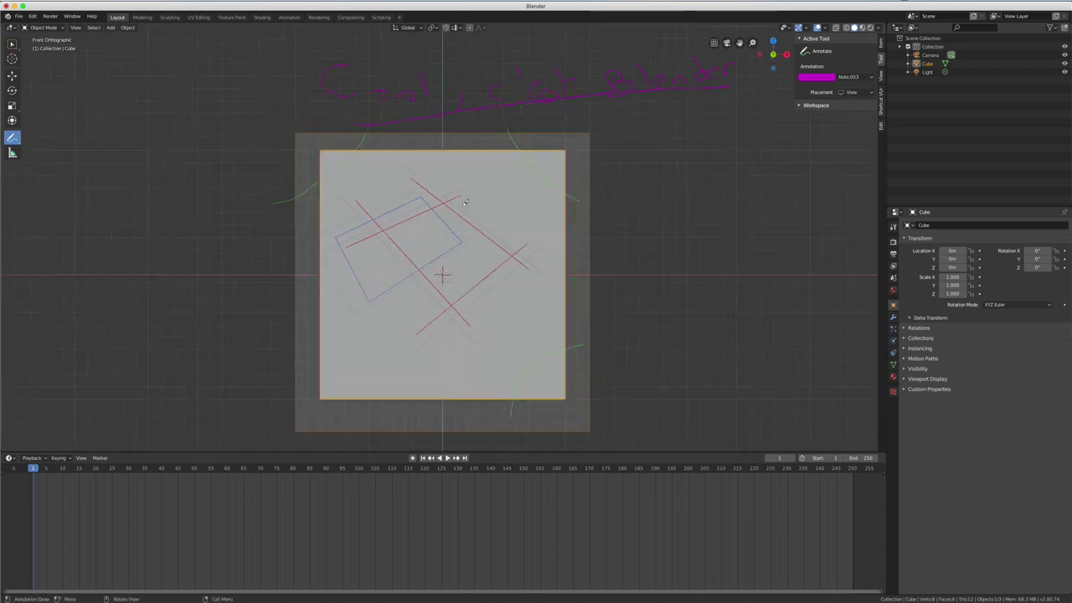
{"action": "mouse_move", "coordinate": [465, 202]}
{"action": "middle_mouse_down"}
{"action": "mouse_move", "coordinate": [393, 215]}
{"action": "mouse_move", "coordinate": [434, 221]}
{"action": "middle_mouse_up"}
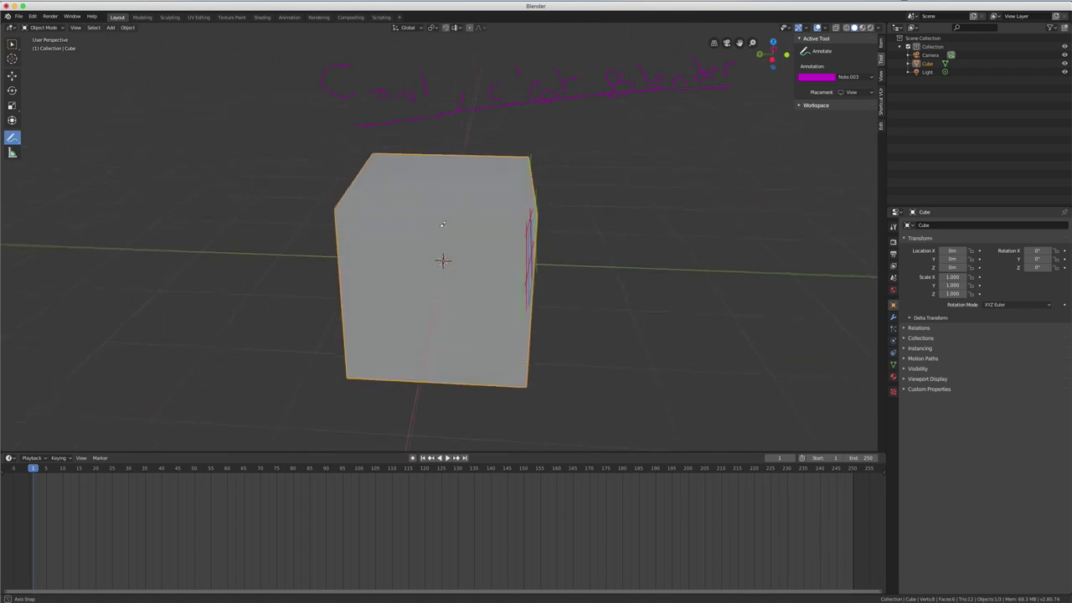
{"action": "middle_click_drag", "start_coordinate": [559, 216], "coordinate": [503, 214]}
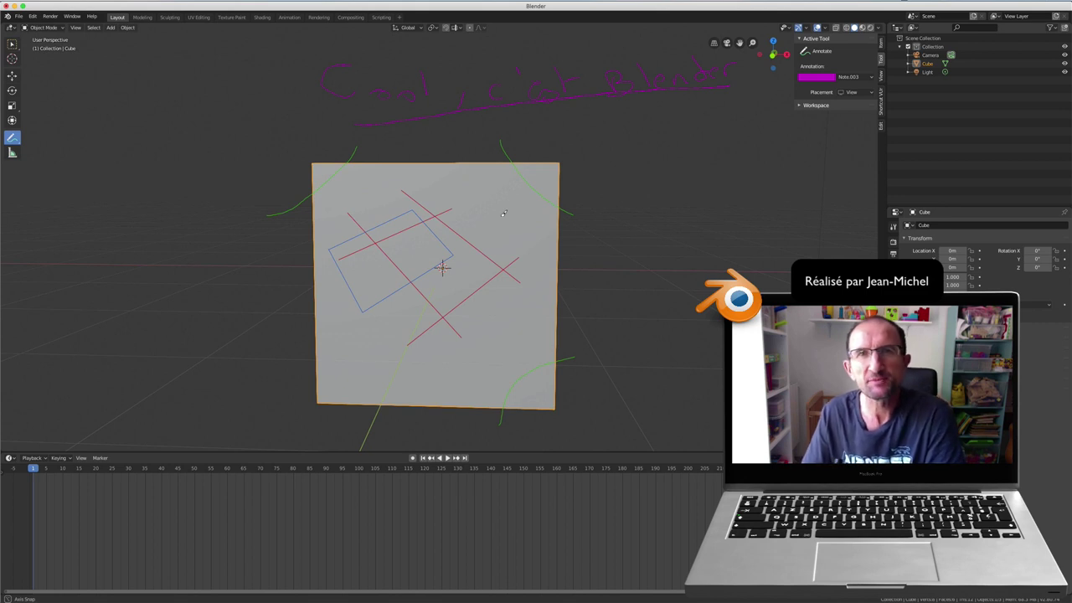